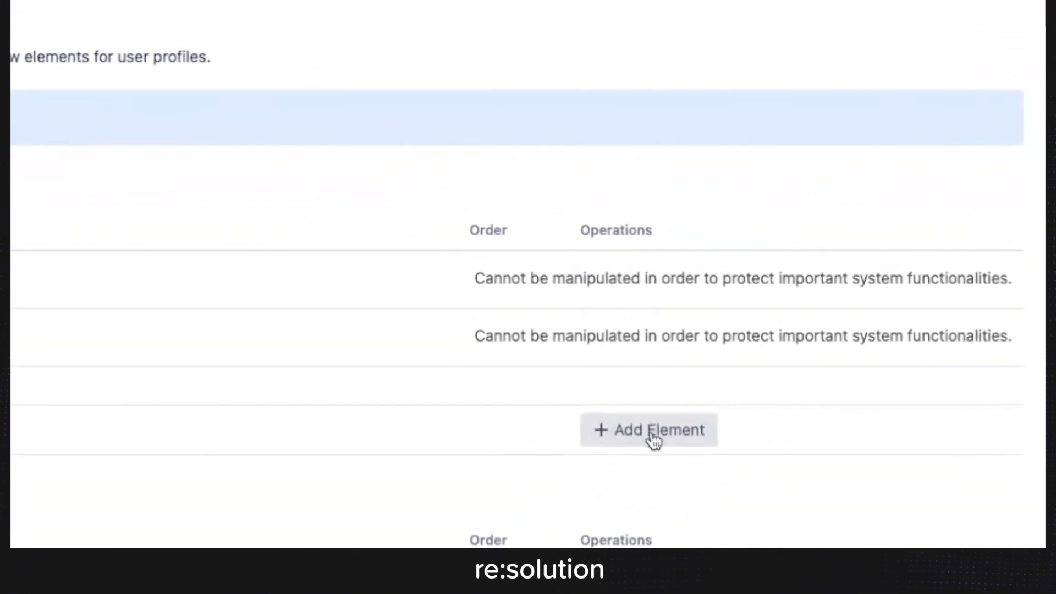
# Create a Personal profile element titled Cell Phone with the field type Phone Number.
pyautogui.click(651, 430)
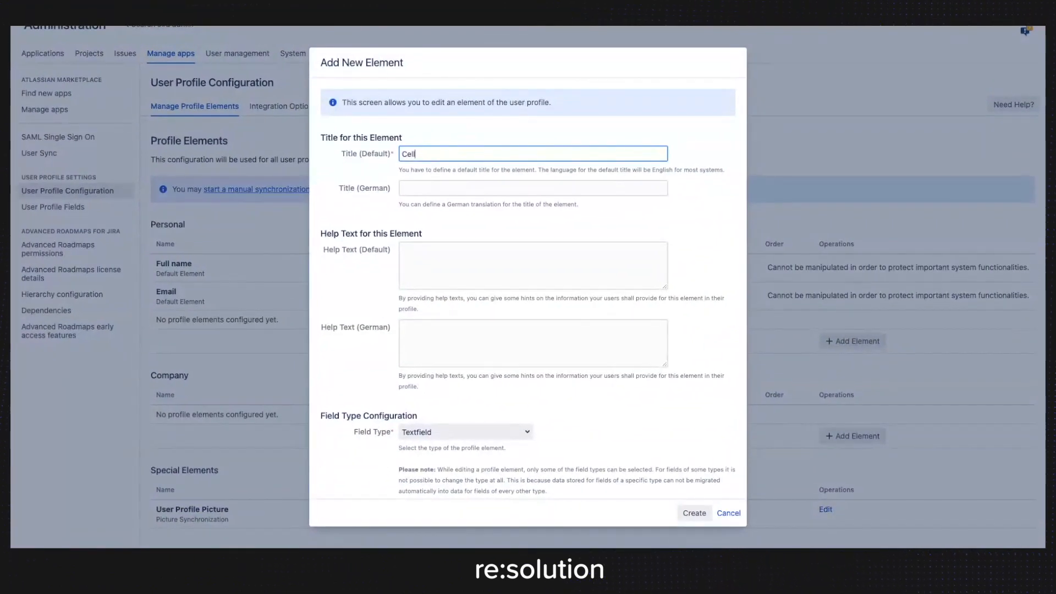
pyautogui.scroll(-4, 447, 194)
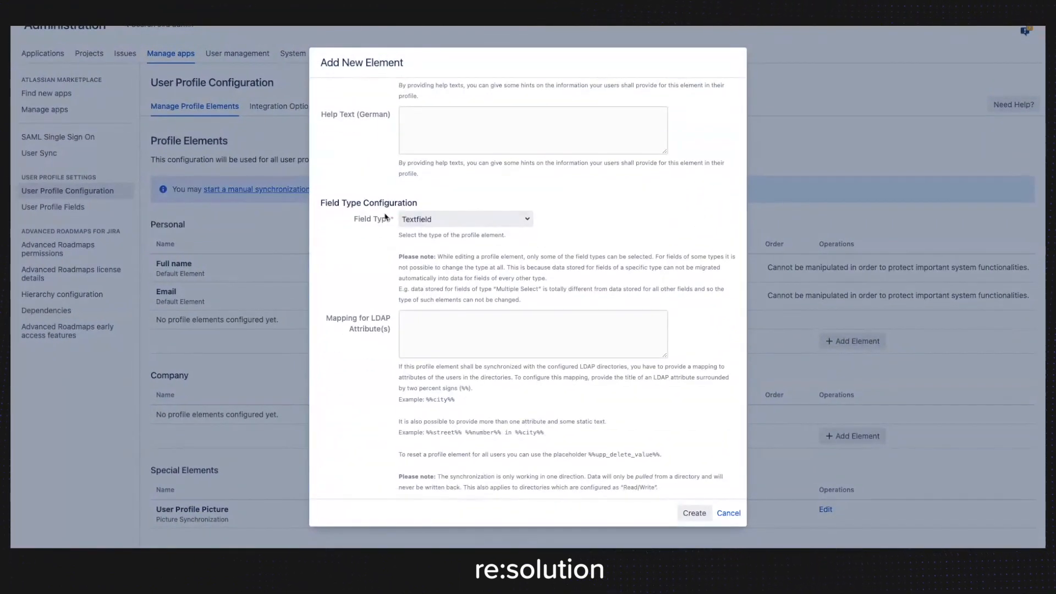
pyautogui.click(444, 218)
pyautogui.click(443, 264)
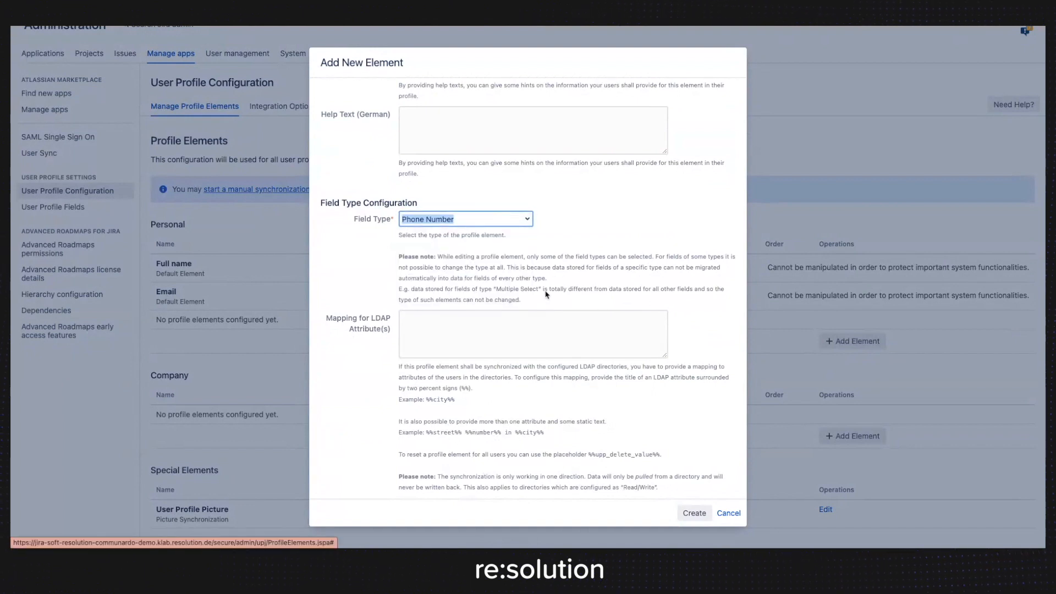
pyautogui.click(694, 512)
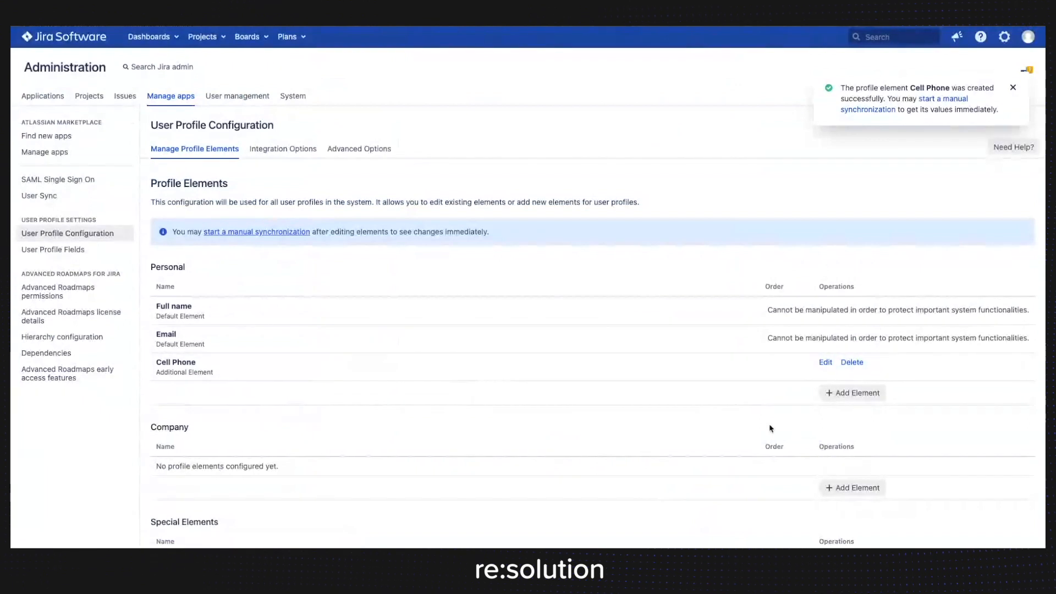
# Add a second Personal profile element titled Work Phone, using the Phone Number field type.
pyautogui.click(850, 392)
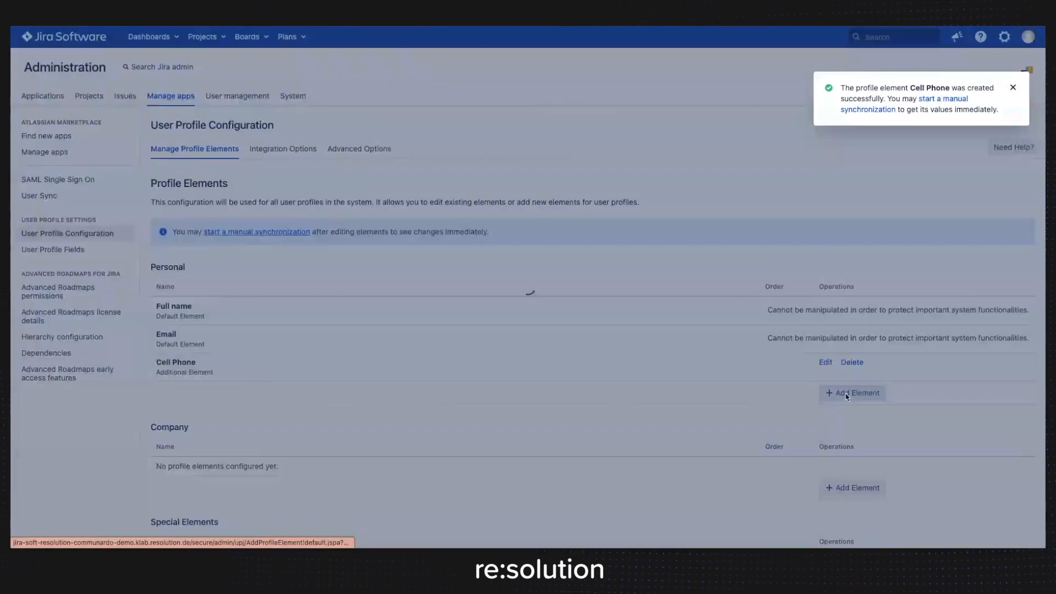
pyautogui.write('Work Phone')
pyautogui.scroll(-5, 453, 187)
pyautogui.click(453, 159)
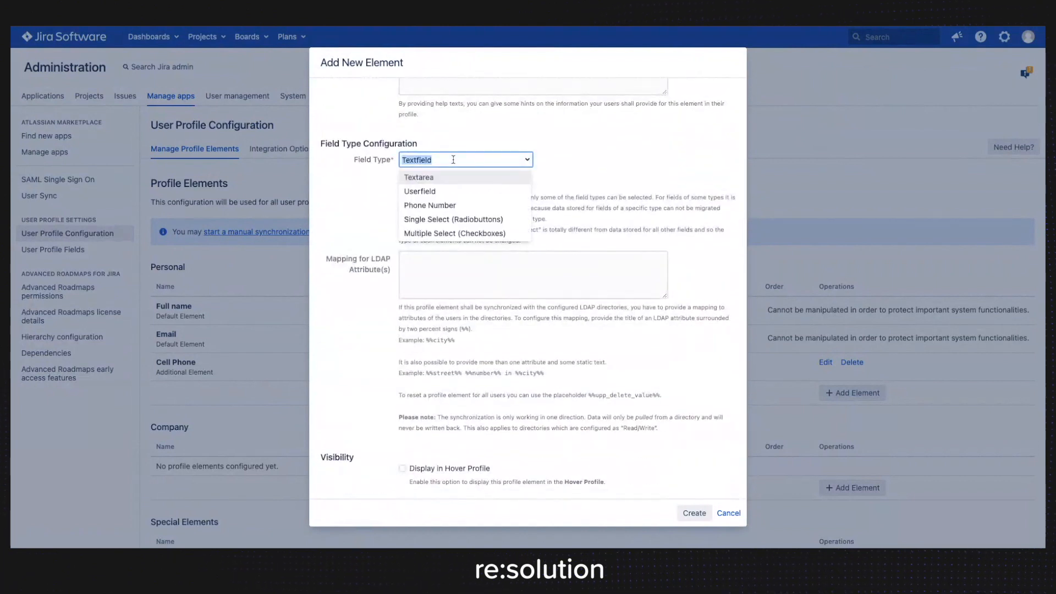
pyautogui.click(430, 205)
pyautogui.click(693, 513)
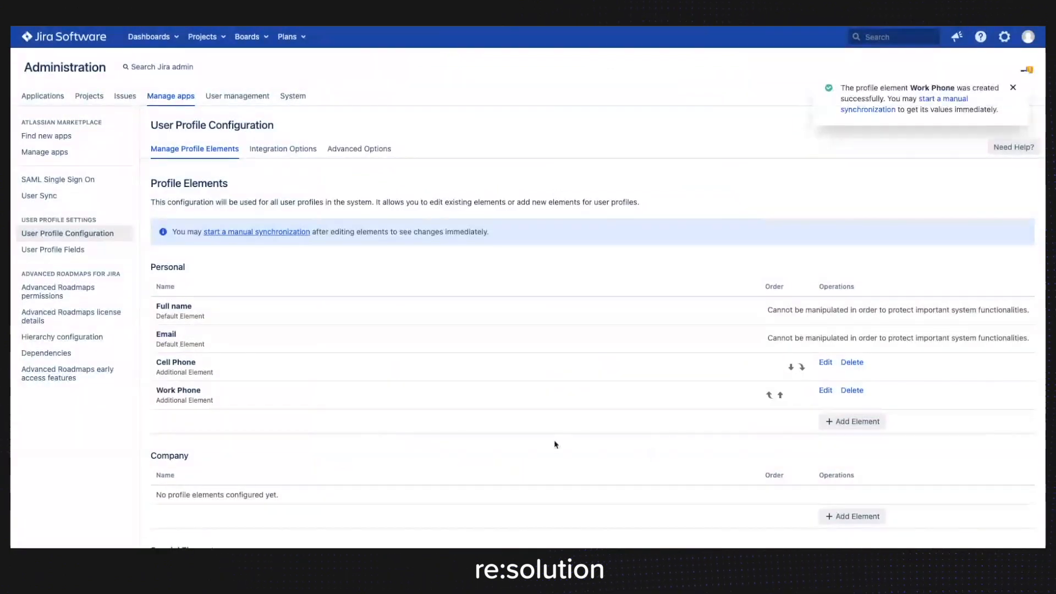
# Add a Personal profile element titled Office Location, keeping Textfield as its field type.
pyautogui.click(825, 428)
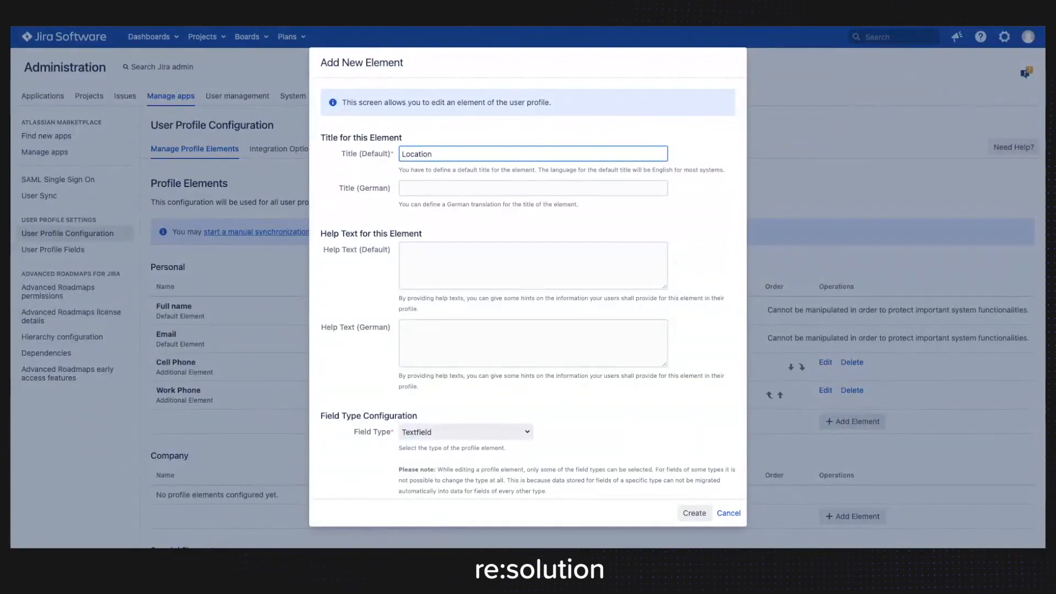
pyautogui.scroll(-2, 425, 154)
pyautogui.click(465, 351)
pyautogui.click(586, 348)
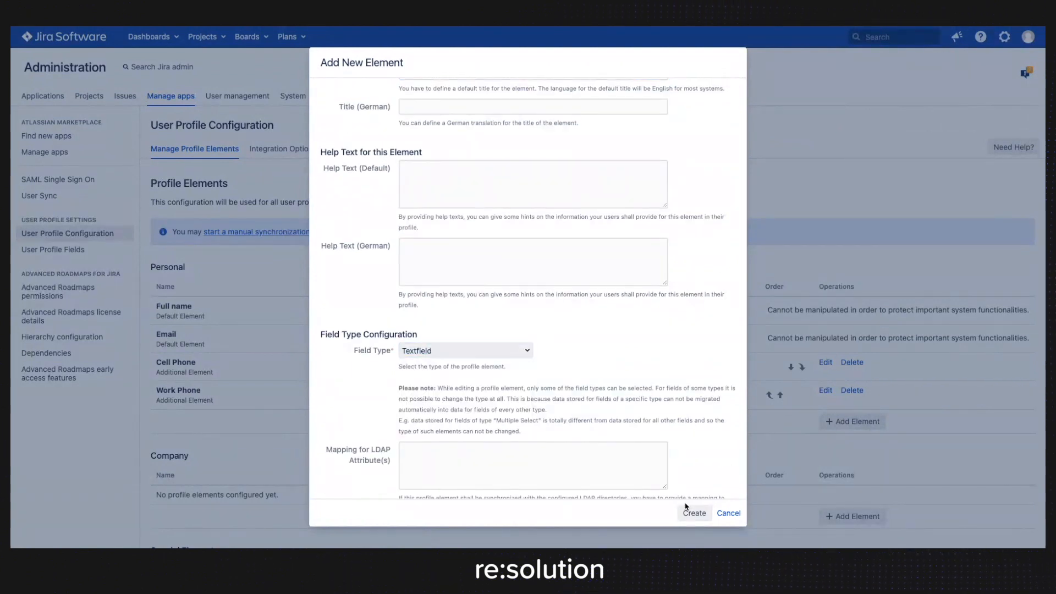
pyautogui.click(685, 511)
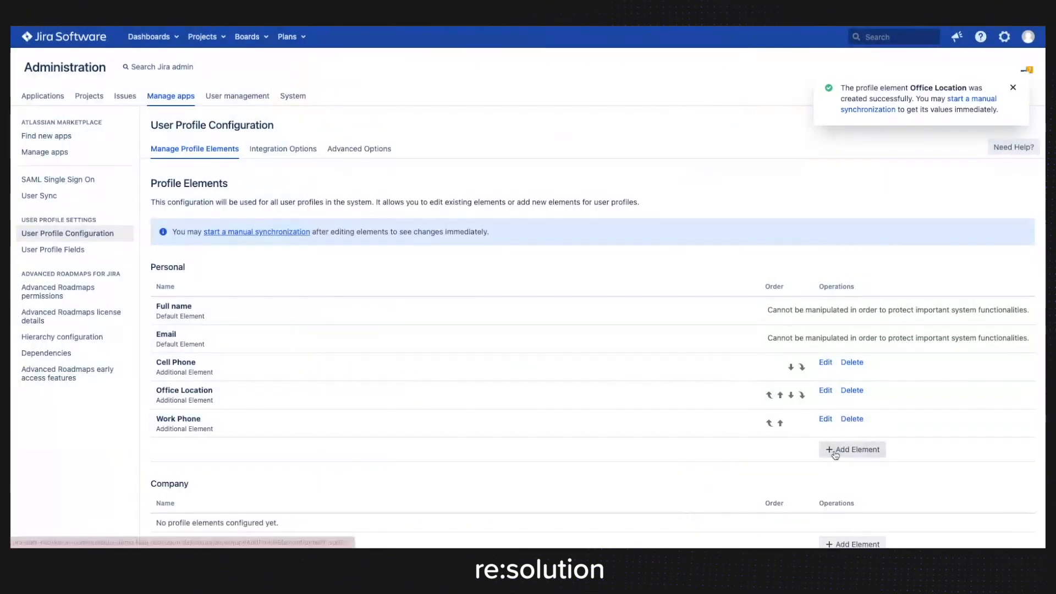
# Add a Personal profile element titled Supervisor with the field type Userfield.
pyautogui.click(854, 448)
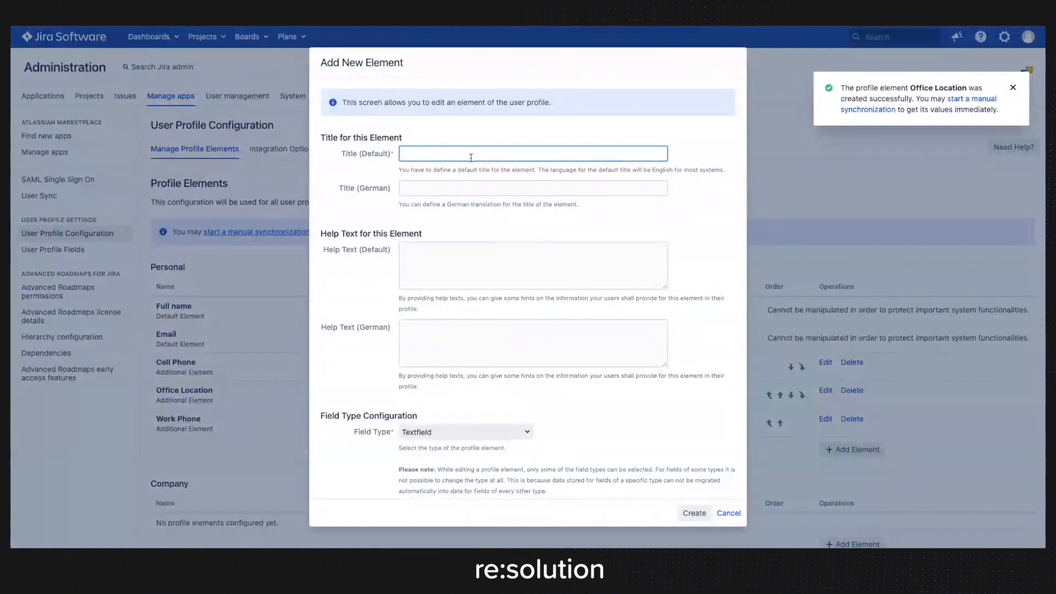
pyautogui.write('Supervisor')
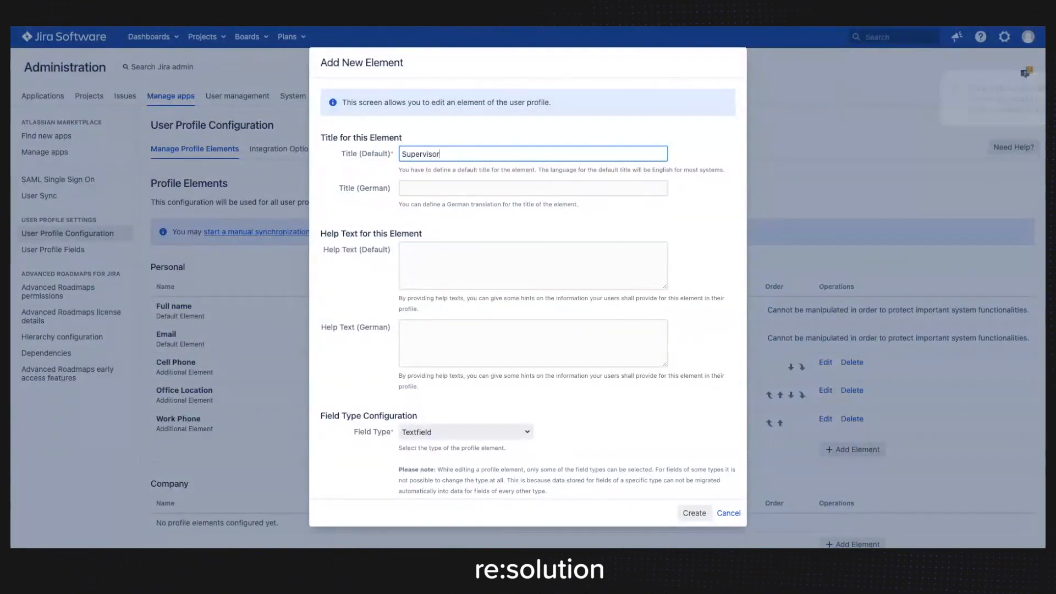
pyautogui.scroll(-2, 451, 351)
pyautogui.click(451, 356)
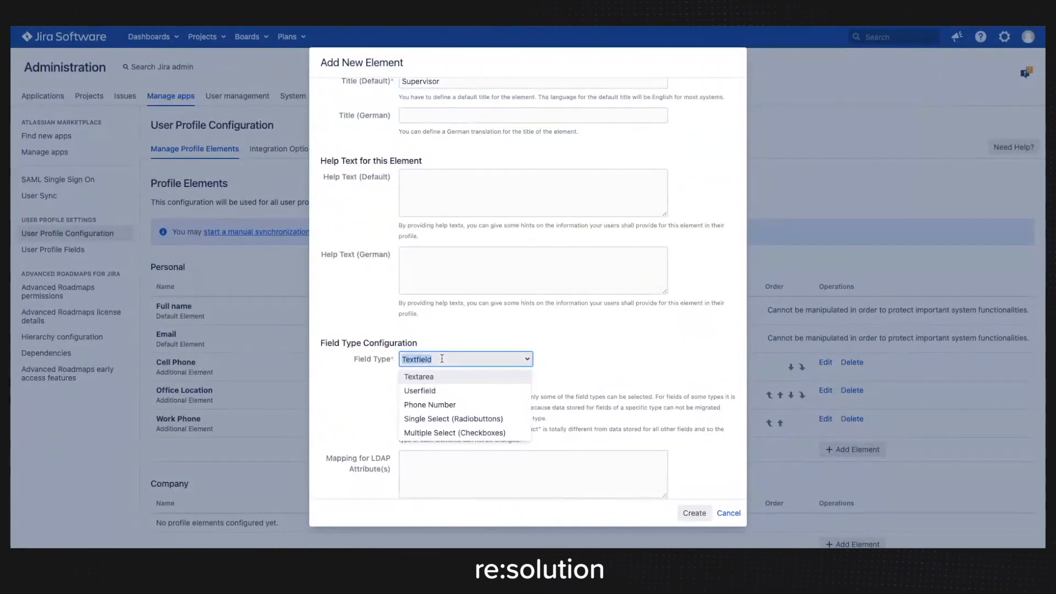
pyautogui.click(442, 392)
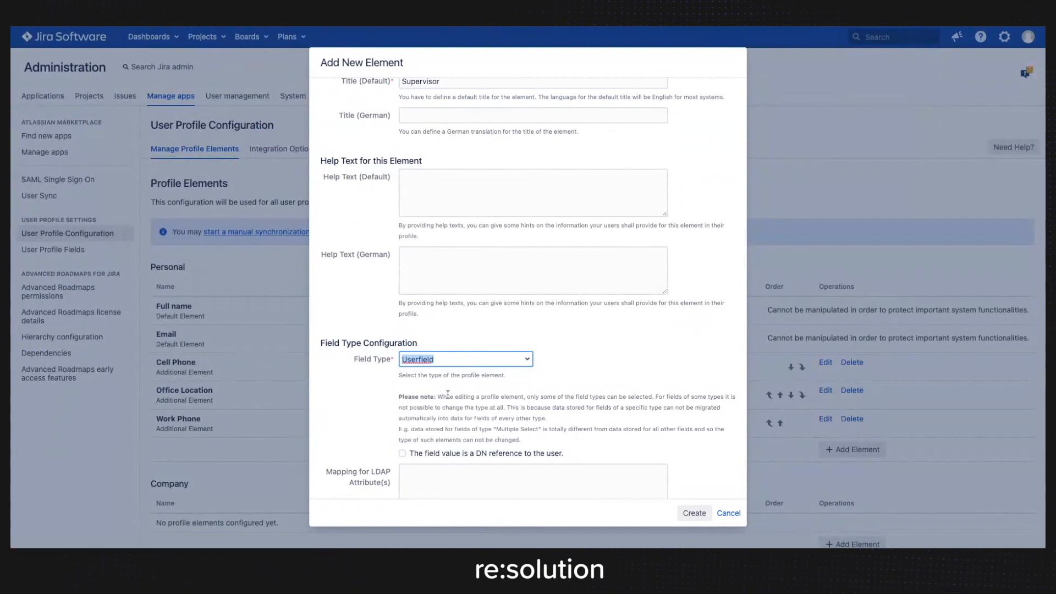
pyautogui.scroll(-5, 677, 389)
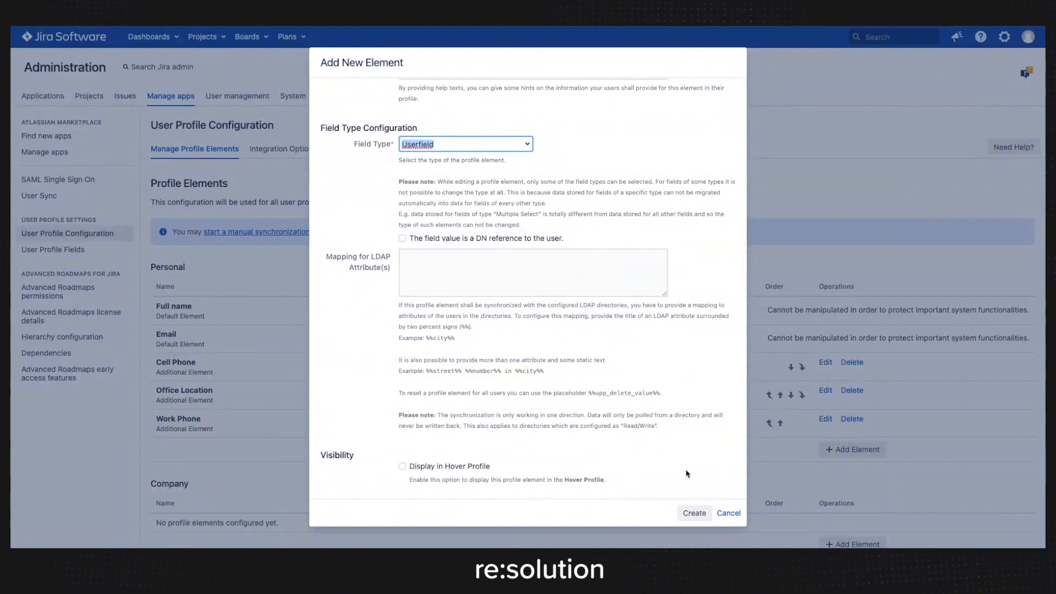
pyautogui.click(696, 509)
# Open the Cell Phone profile element for editing and review its settings.
pyautogui.scroll(-3, 531, 347)
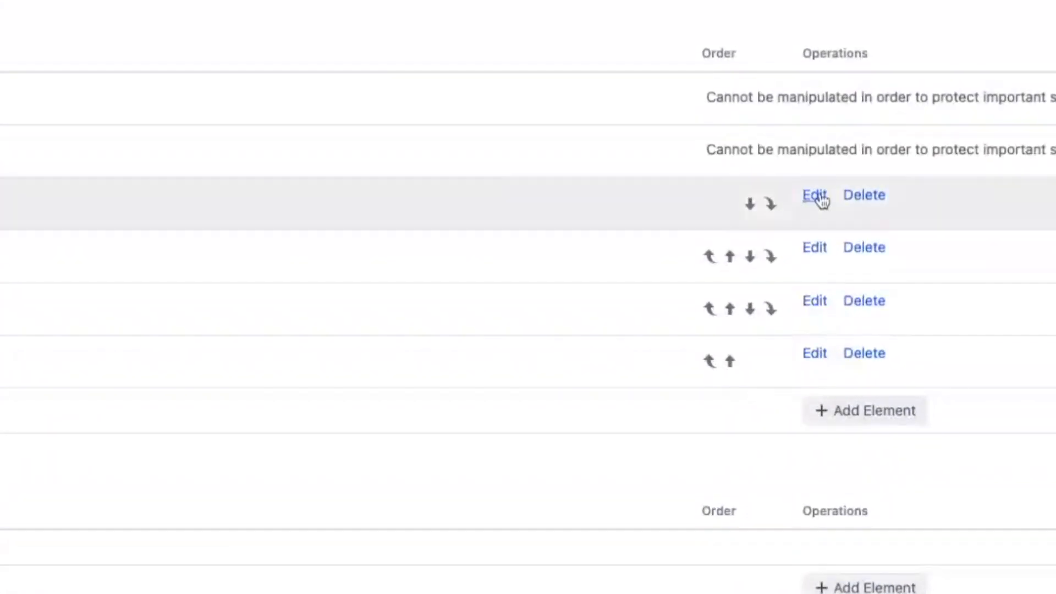
pyautogui.click(821, 197)
pyautogui.scroll(-5, 693, 297)
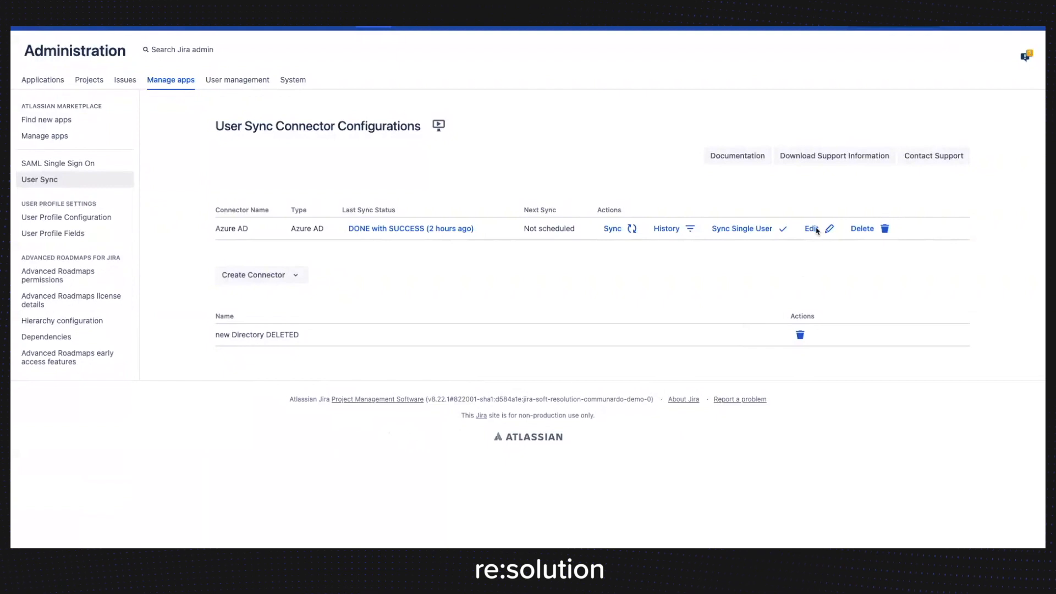
# Open the Azure AD connector's provisioning settings at the Attribute Mapping table.
pyautogui.click(811, 230)
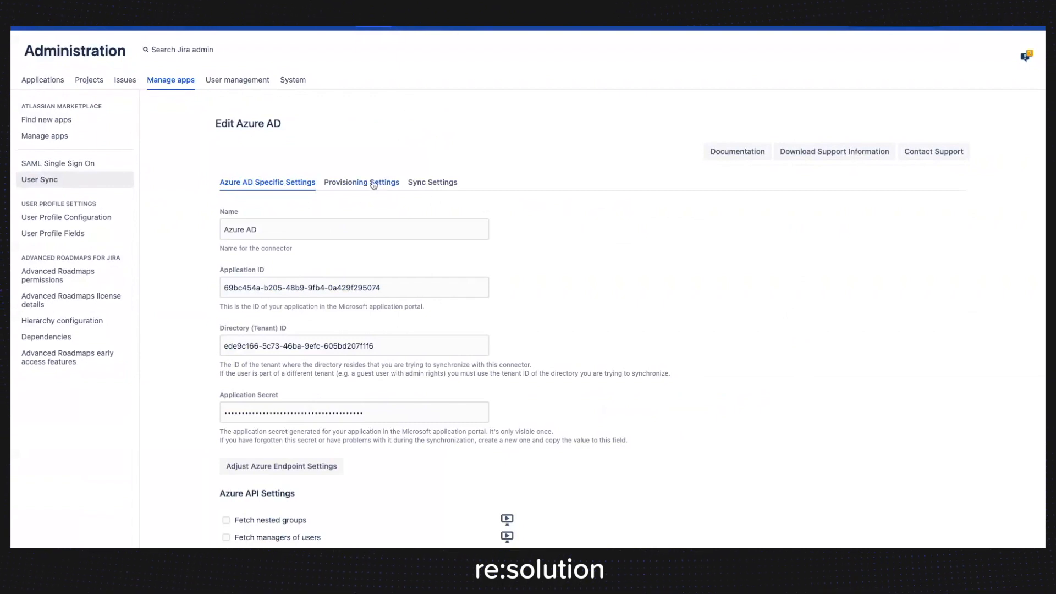
pyautogui.click(350, 183)
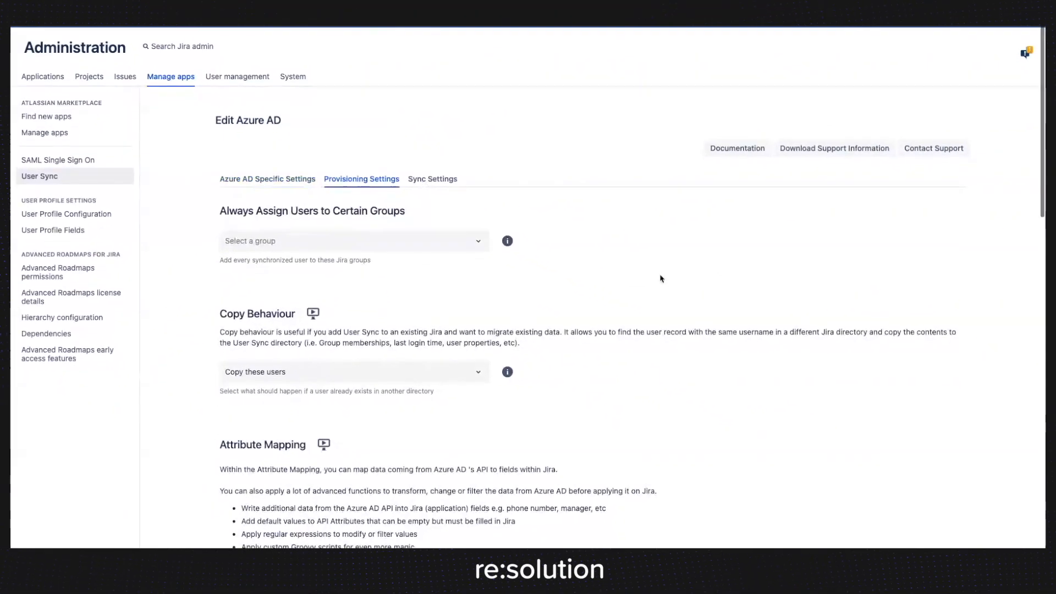
pyautogui.scroll(-3, 661, 278)
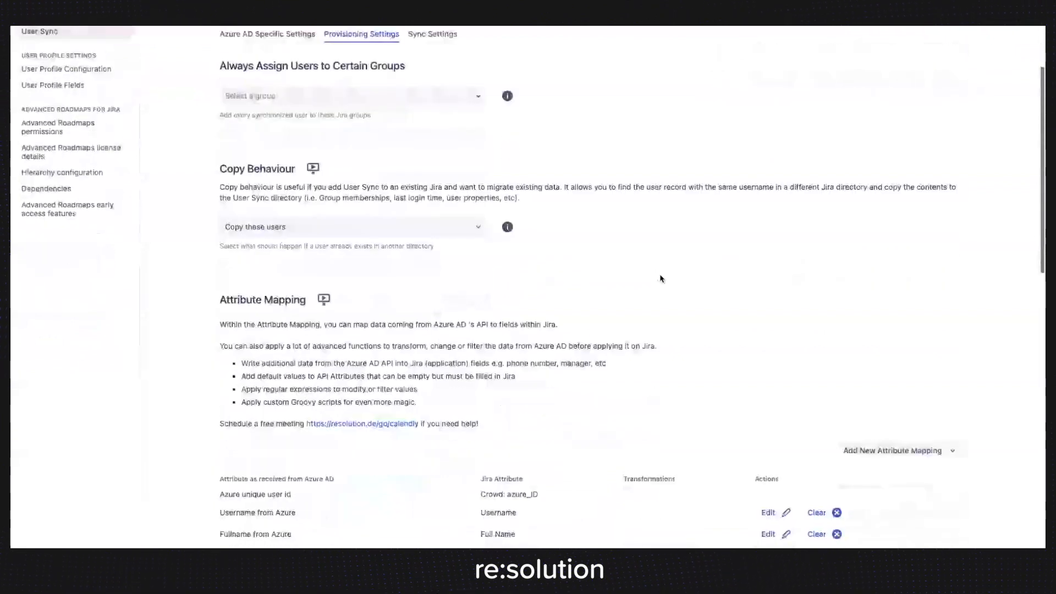
pyautogui.scroll(-3, 660, 279)
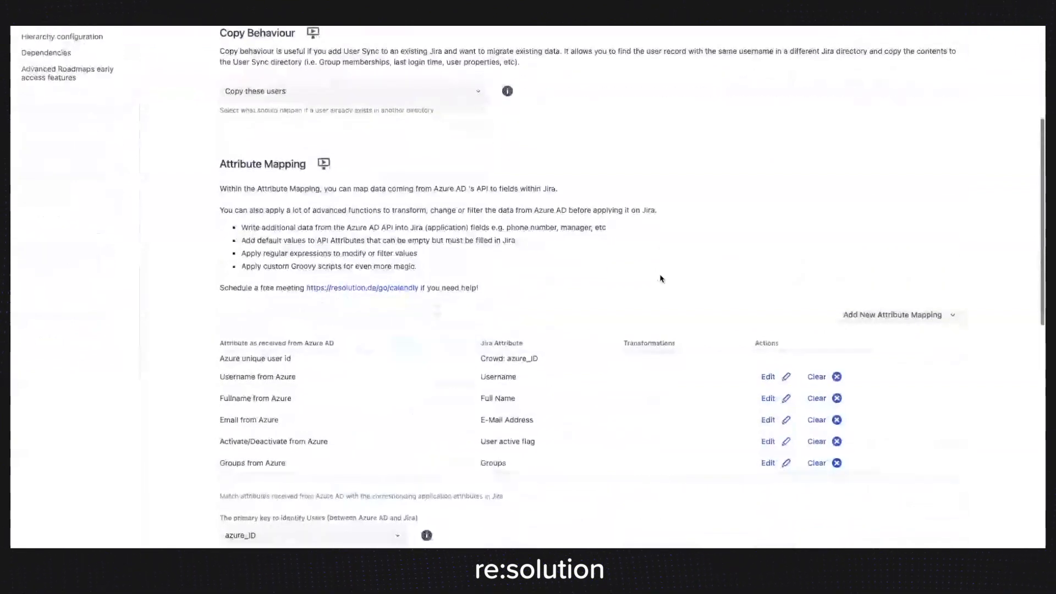
pyautogui.scroll(-2, 660, 278)
# Add an attribute mapping for Communardo Cell Phone with mobilePhone as the single Azure AD source attribute.
pyautogui.click(892, 247)
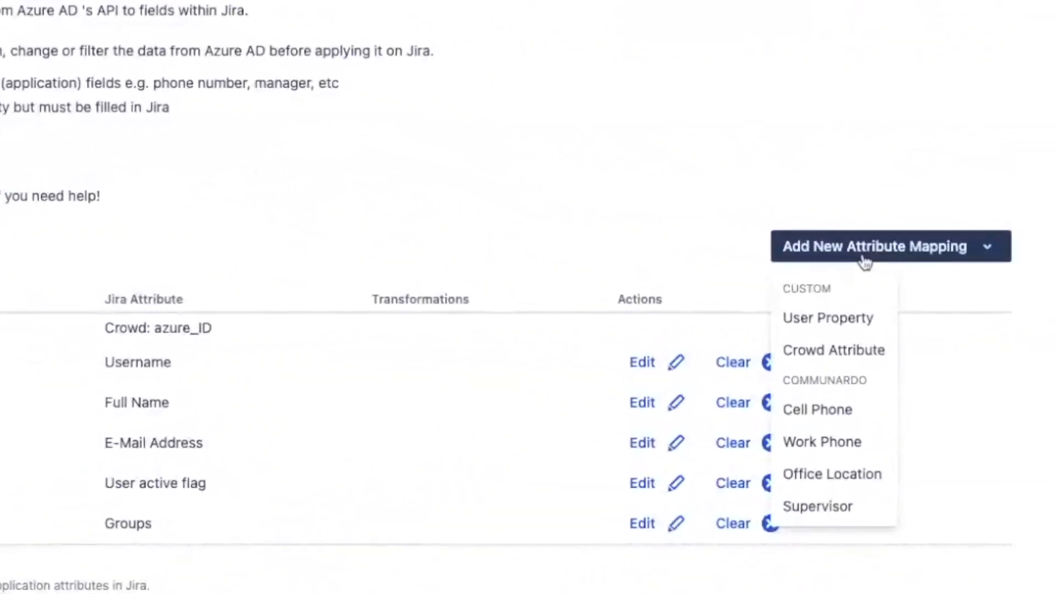
pyautogui.click(818, 423)
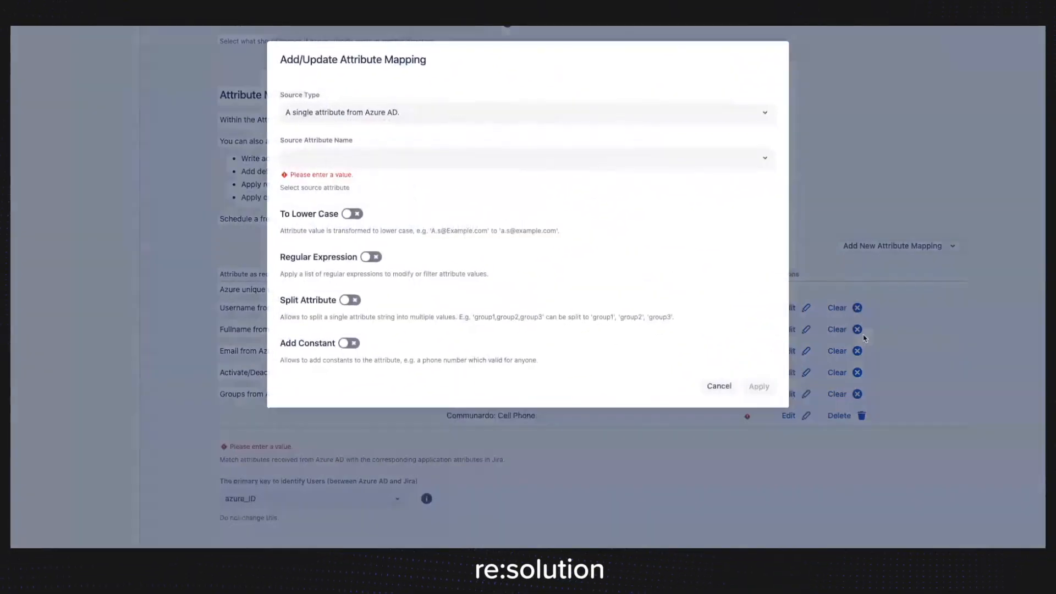
pyautogui.click(384, 160)
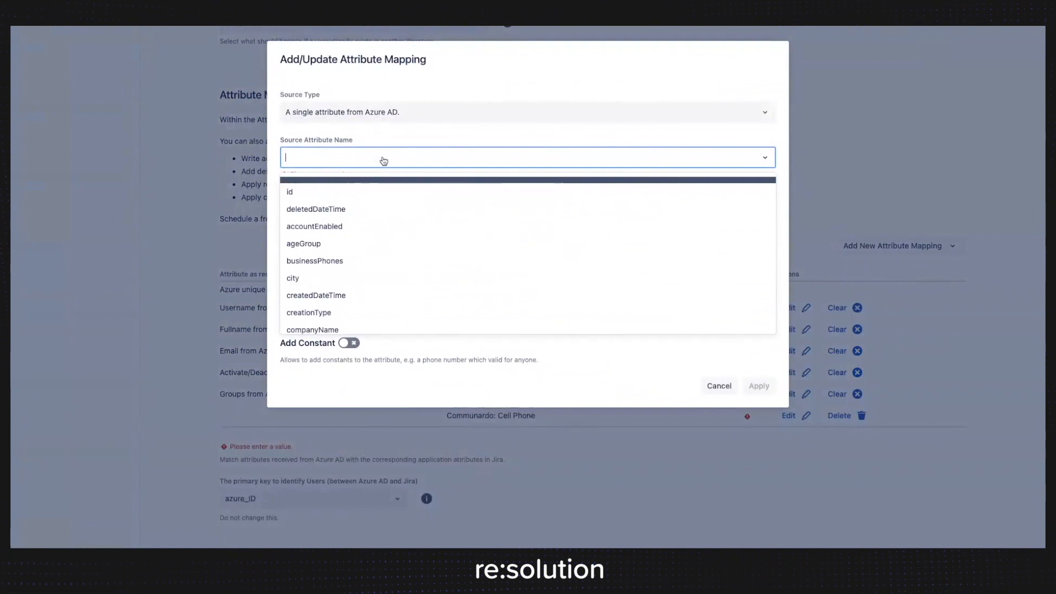
pyautogui.write('phone')
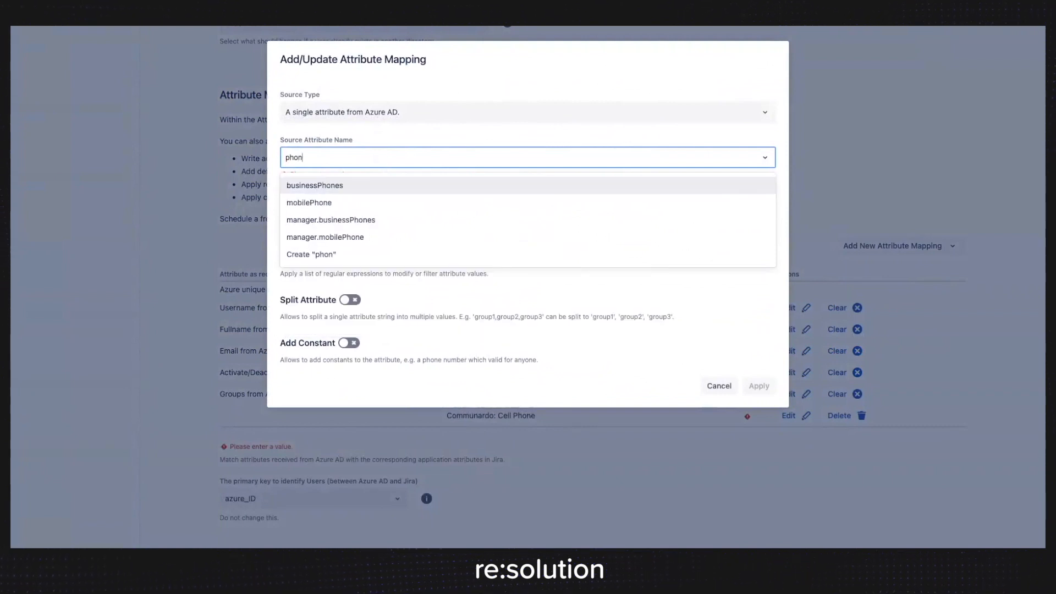
pyautogui.click(314, 204)
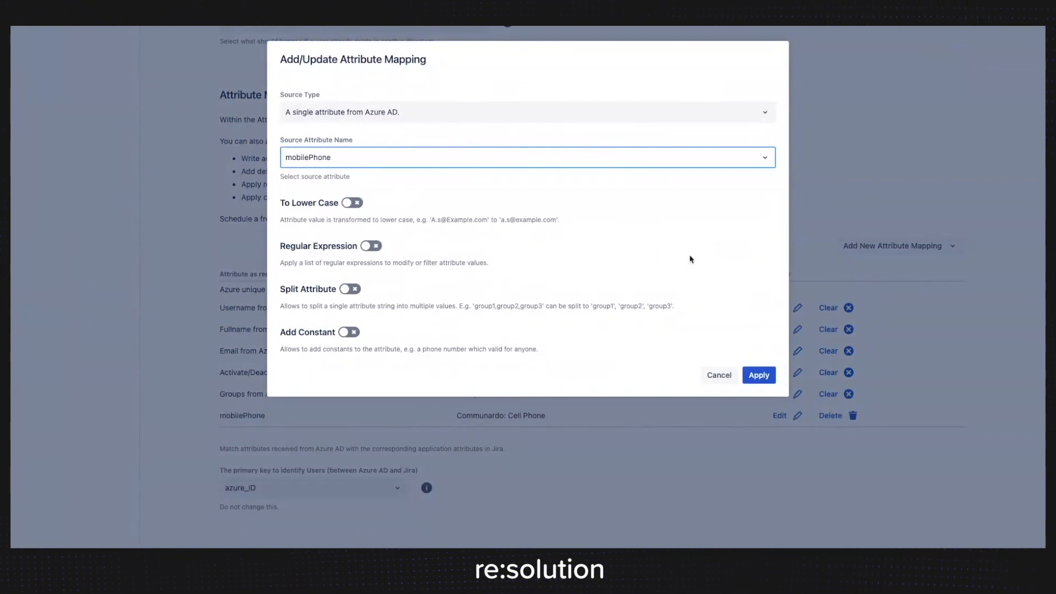
pyautogui.click(757, 373)
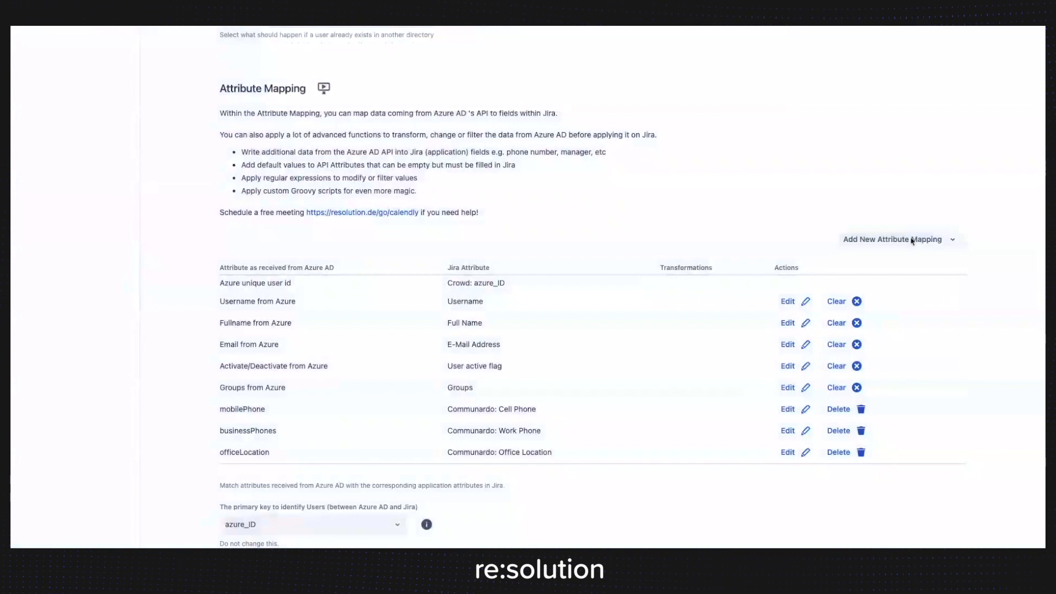
# Add an attribute mapping for Communardo Supervisor and set its source type to Groovy Code.
pyautogui.click(910, 243)
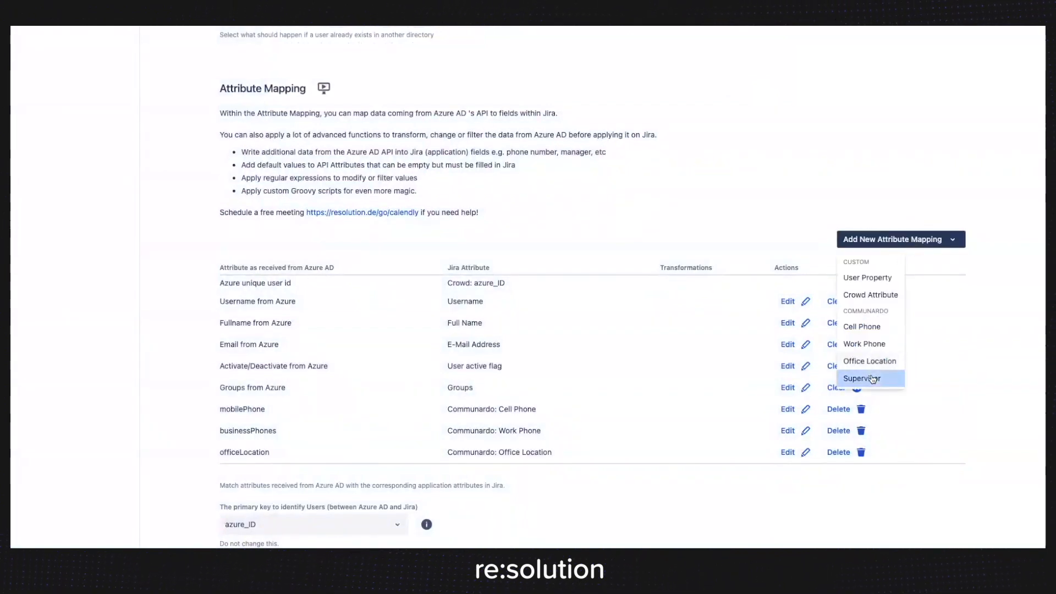
pyautogui.click(868, 379)
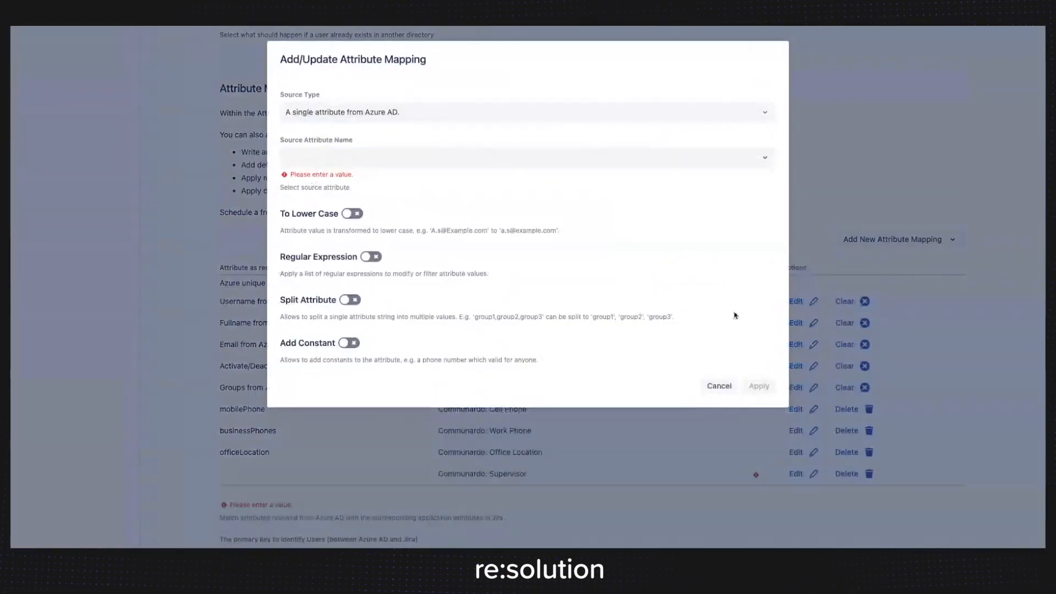
pyautogui.click(352, 114)
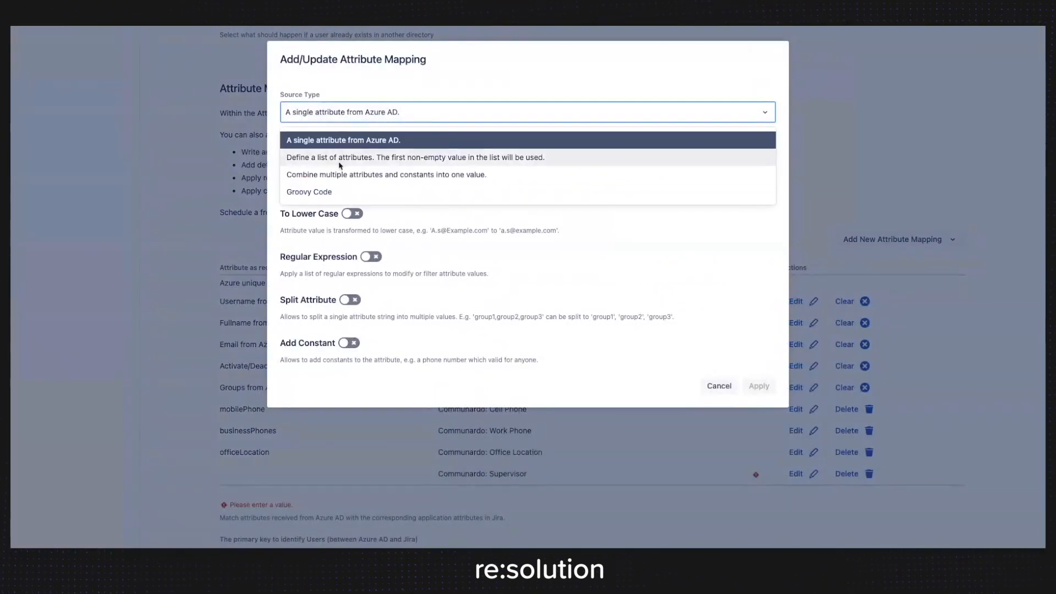
pyautogui.click(338, 192)
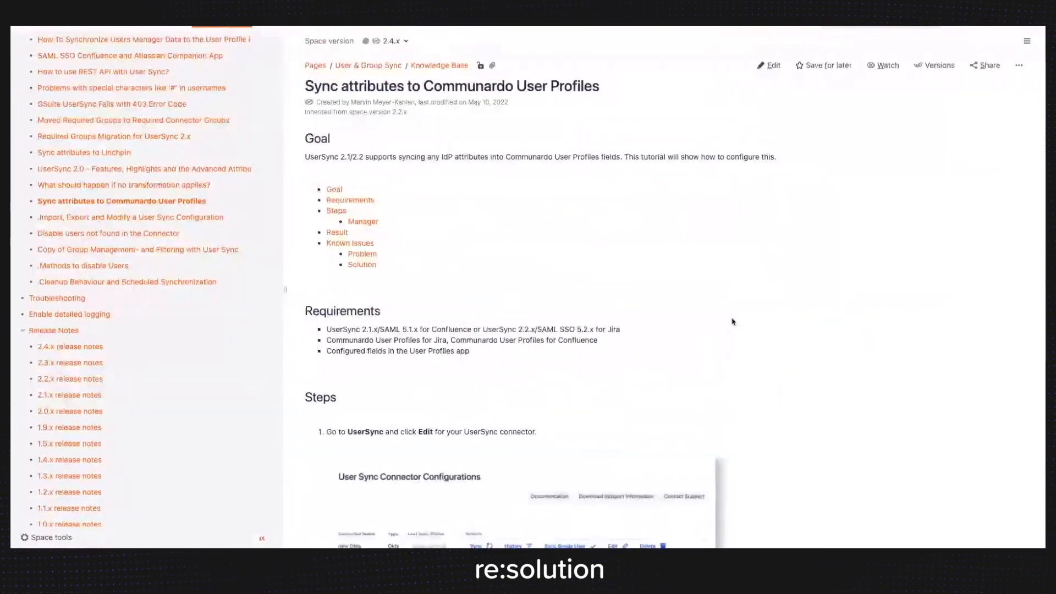
# Copy findUserKeyByUsername(con?.manager?.userPrincipalName) ?: "" from the documentation into the Supervisor mapping's Groovy code, apply it, and save the connector configuration.
pyautogui.scroll(-10, 740, 324)
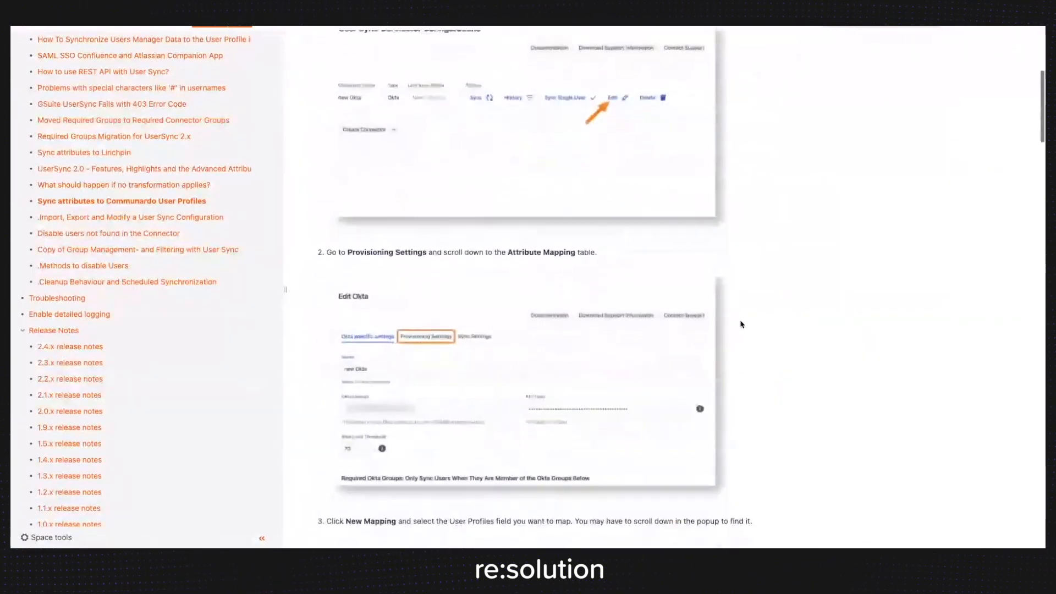
pyautogui.scroll(-18, 740, 324)
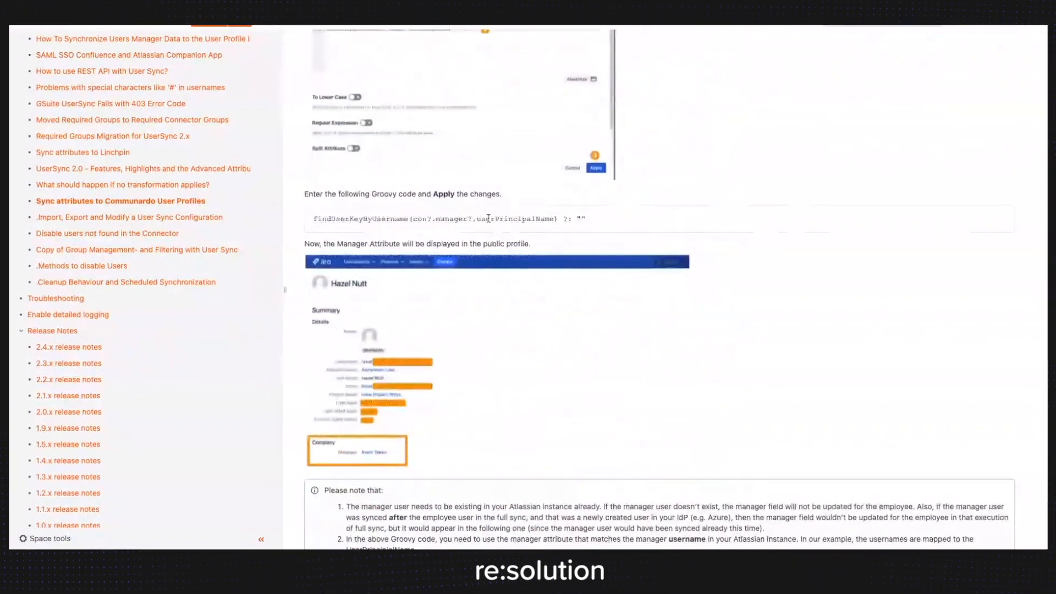
pyautogui.tripleClick(487, 219)
pyautogui.hotkey('ctrl', 'c')
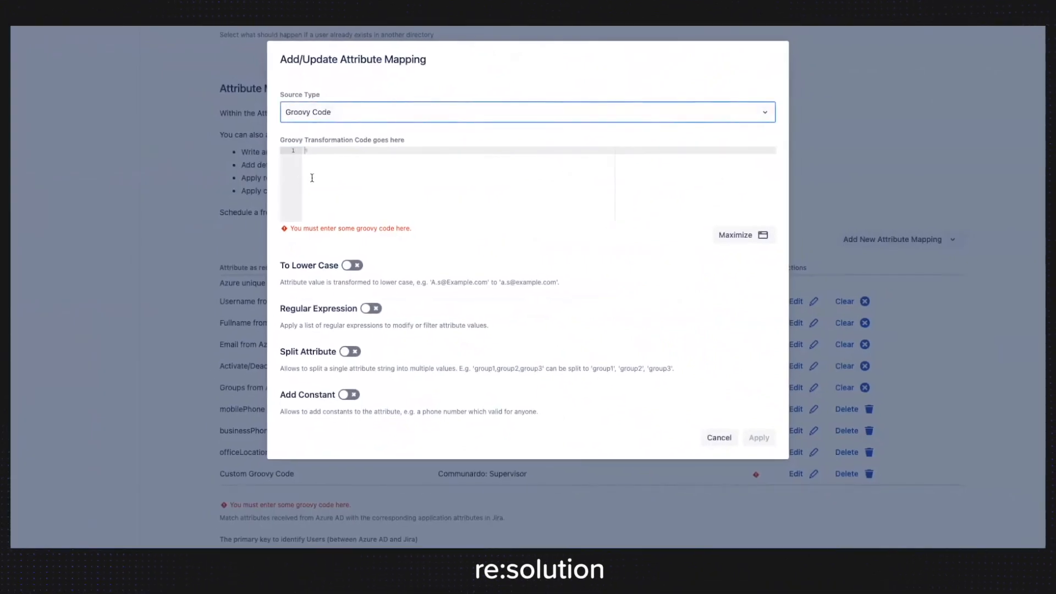
pyautogui.click(332, 168)
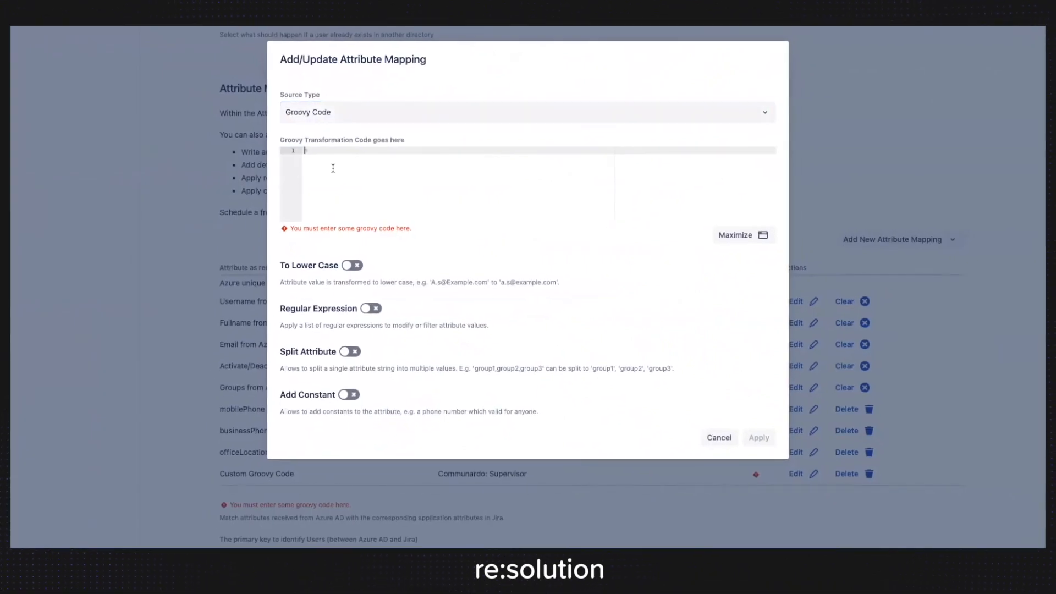
pyautogui.hotkey('ctrl', 'v')
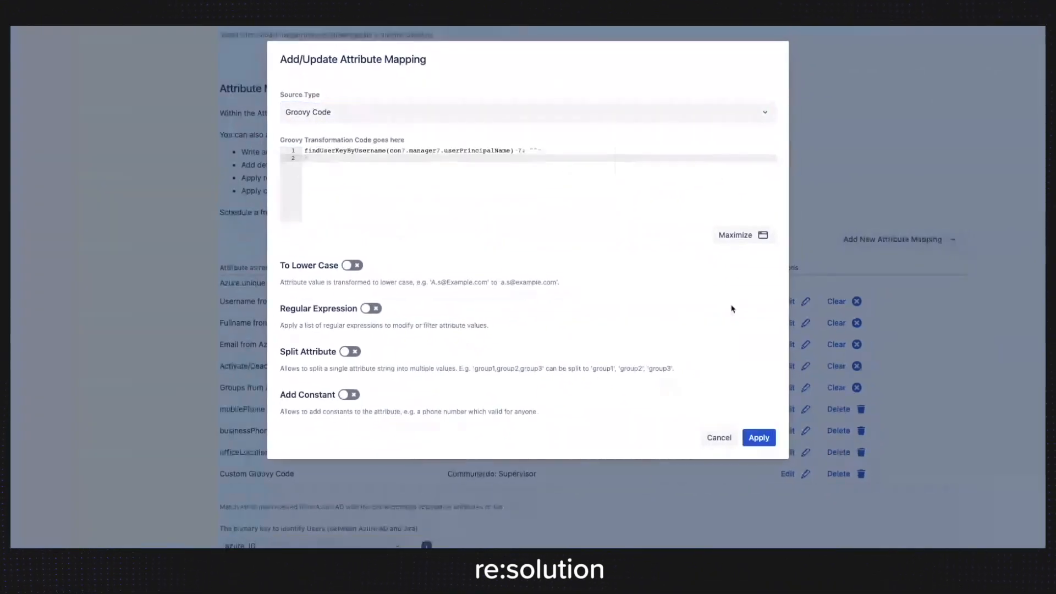
pyautogui.click(761, 440)
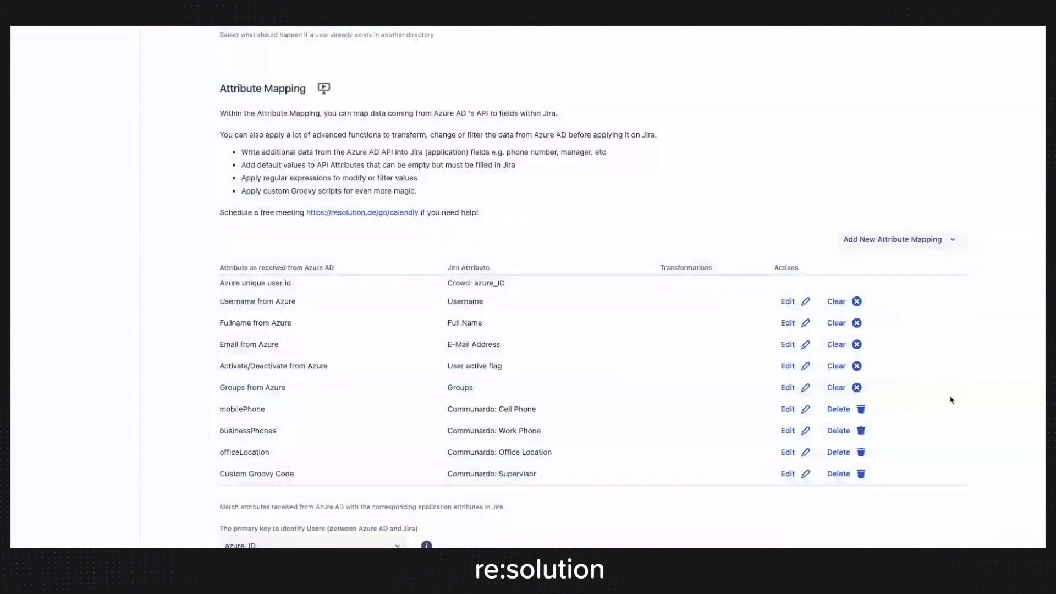
pyautogui.scroll(-10, 1002, 409)
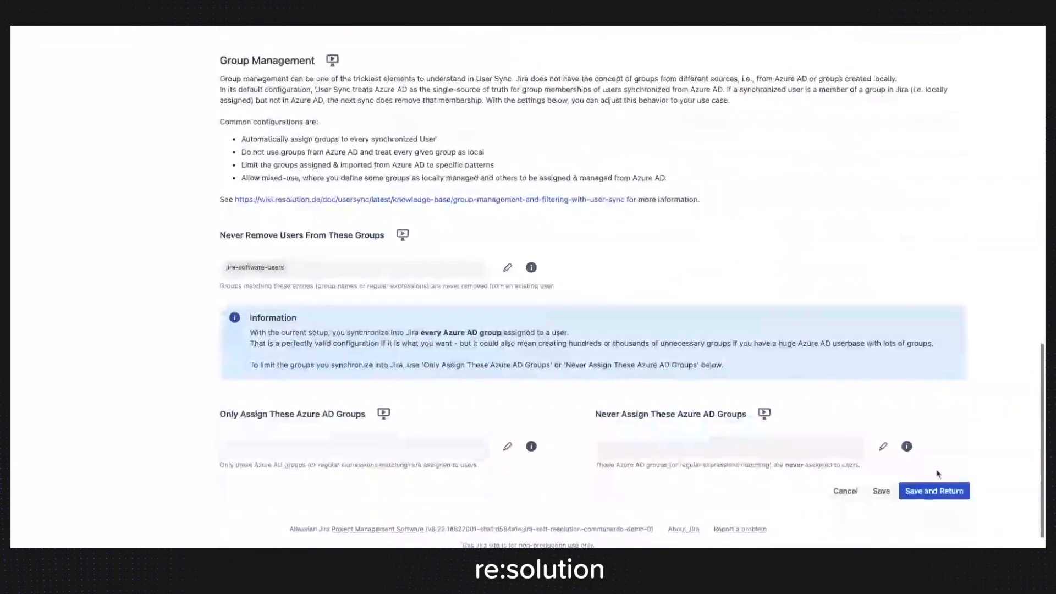
pyautogui.click(933, 494)
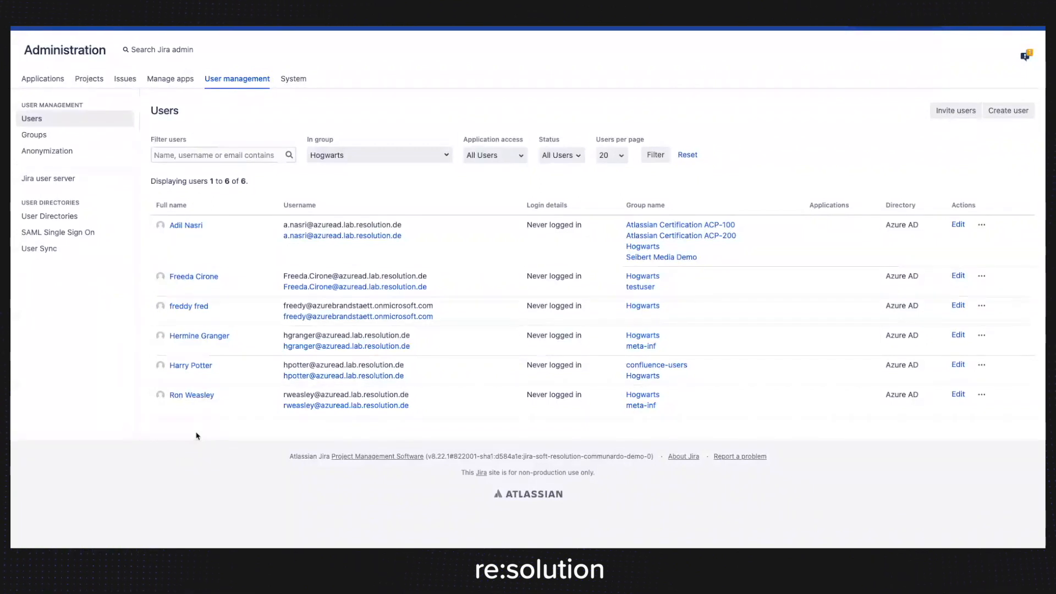
# Open the public profile of the Hogwarts user who also belongs to confluence-users and manually add a cell phone number.
pyautogui.click(198, 366)
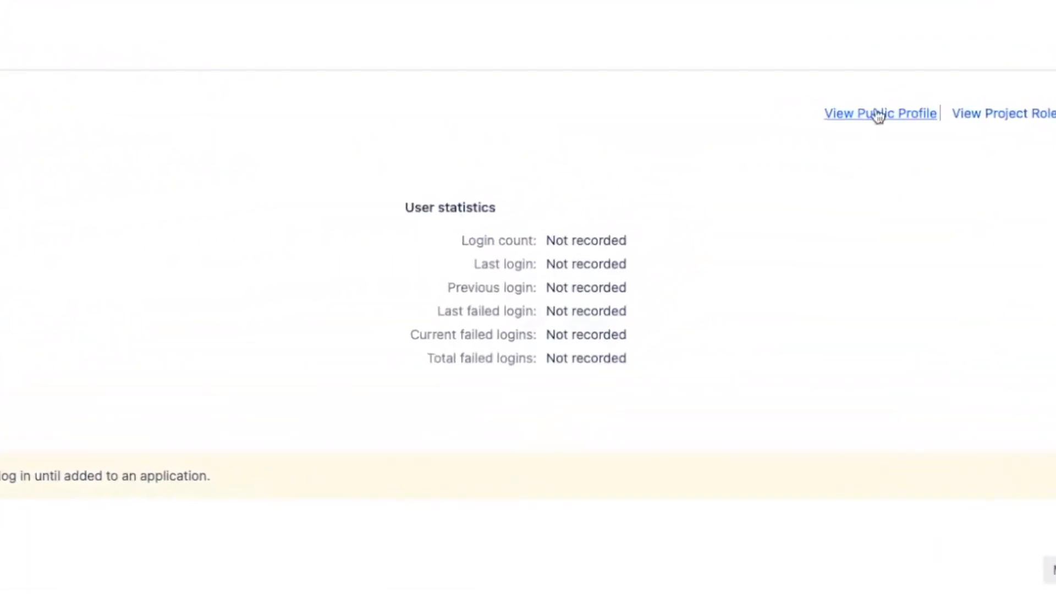
pyautogui.click(878, 114)
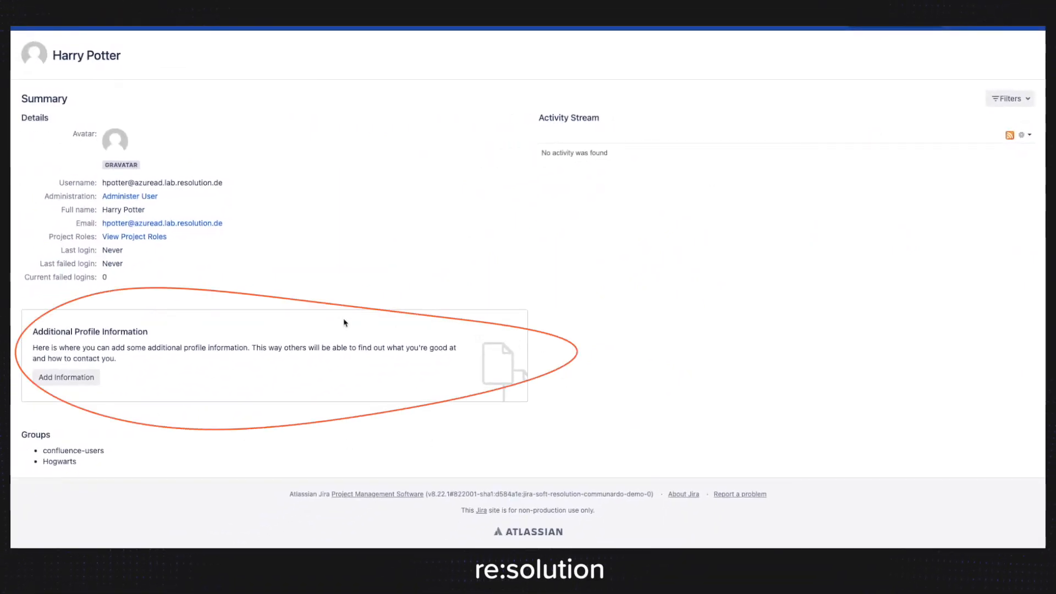
pyautogui.click(82, 379)
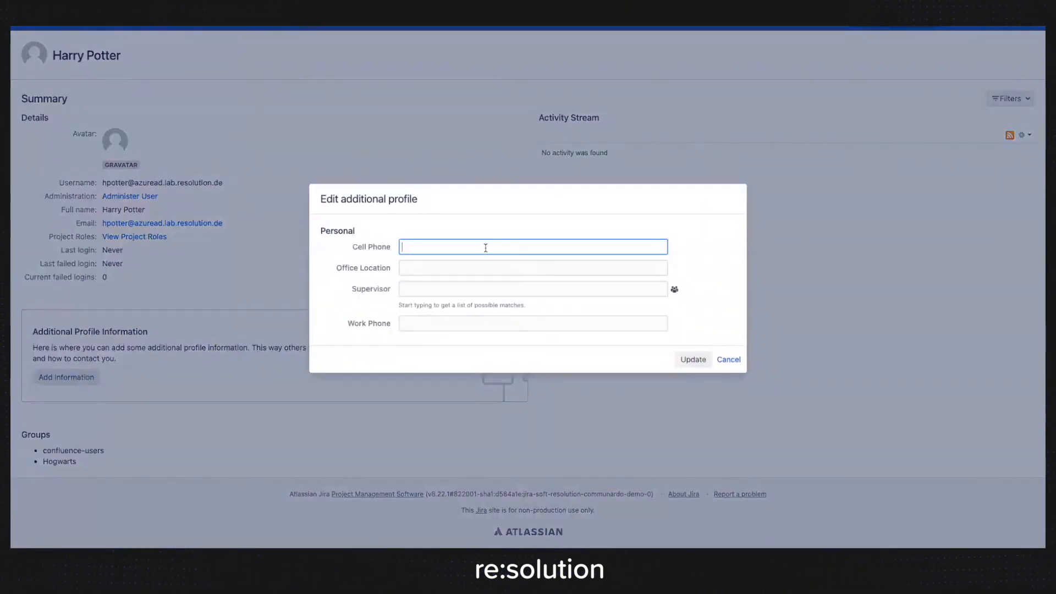
pyautogui.write('123123123')
pyautogui.click(690, 359)
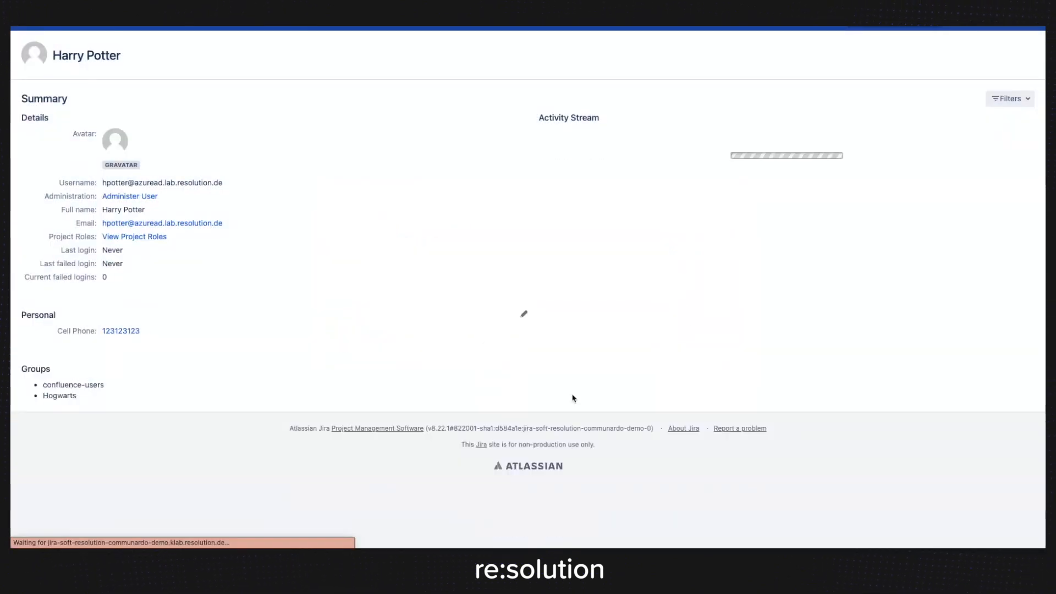
# Clear the cell phone number from the user's additional profile information and update the profile.
pyautogui.click(524, 315)
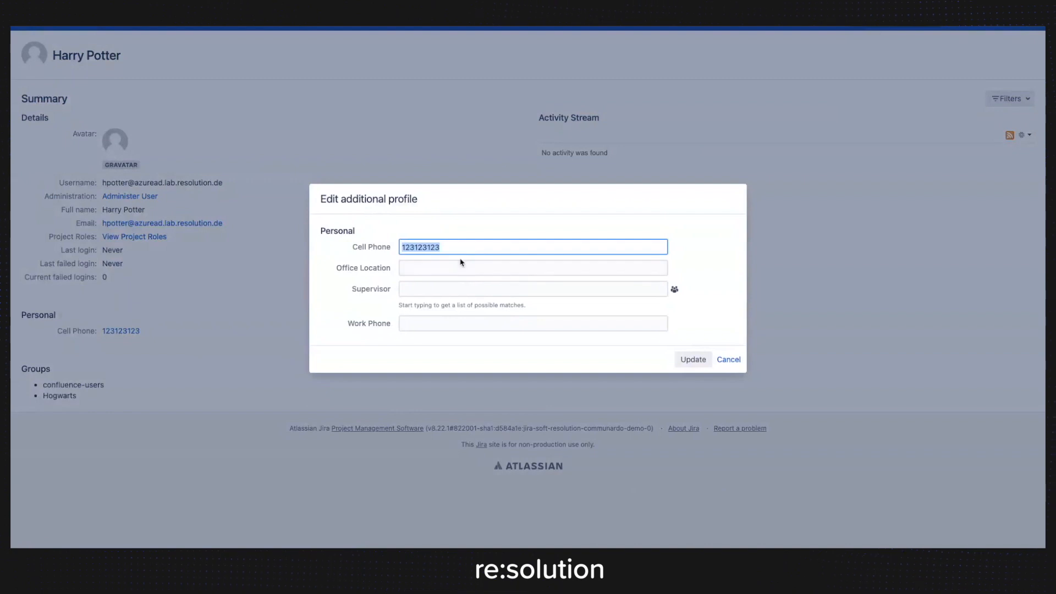
pyautogui.press('BackSpace')
pyautogui.click(693, 360)
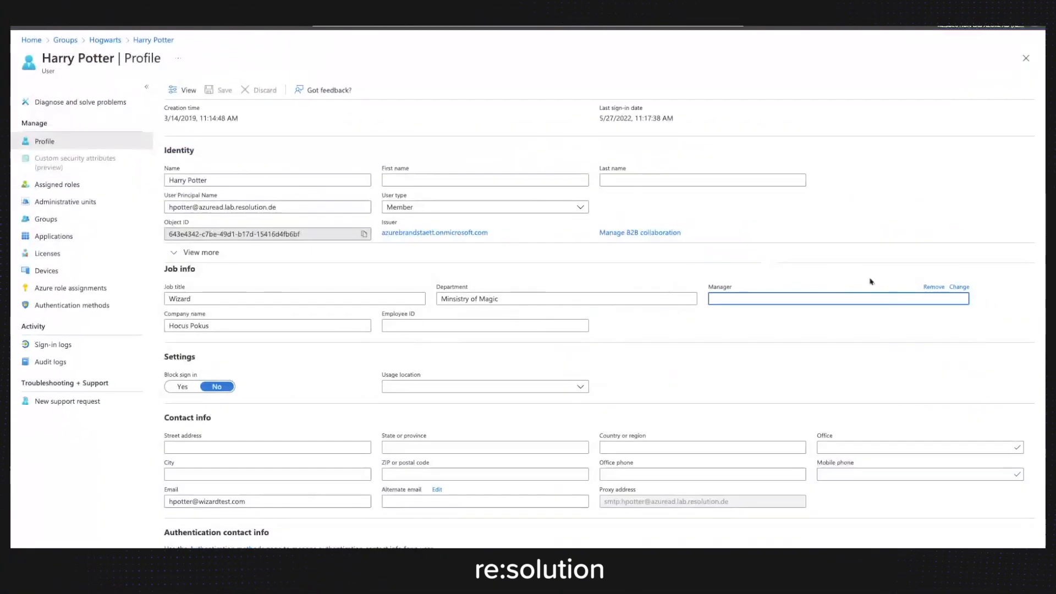
# In the same user's Azure AD profile, search the manager candidates for "free" and assign the second match as manager.
pyautogui.click(959, 287)
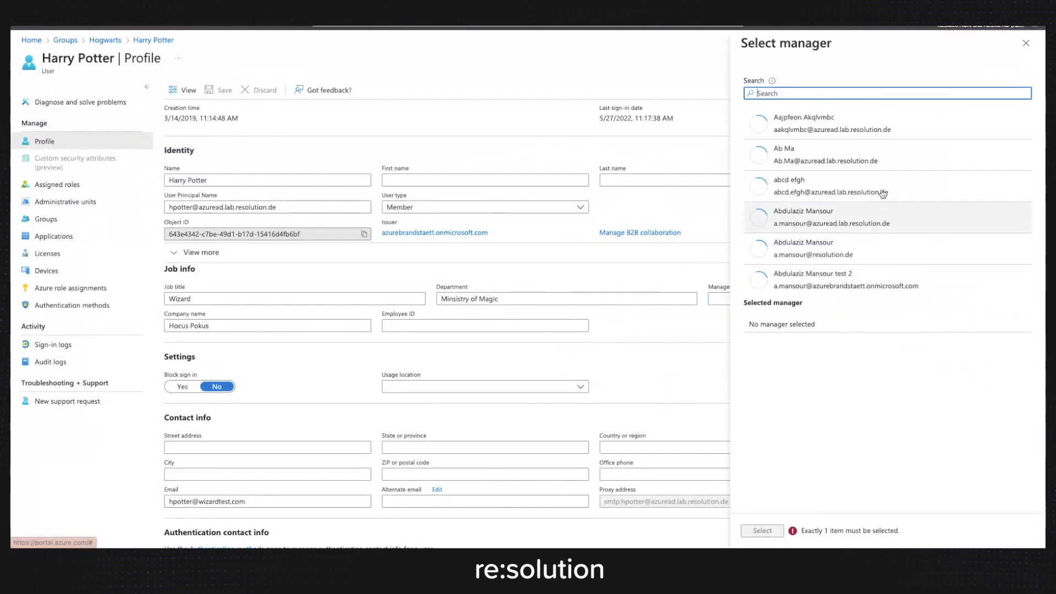
pyautogui.write('free')
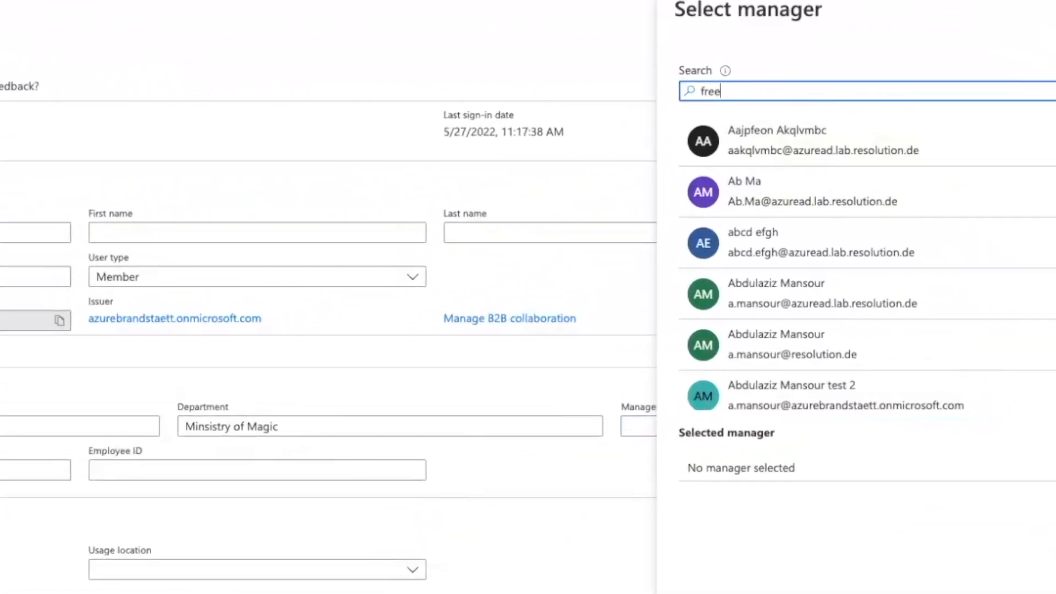
pyautogui.click(759, 212)
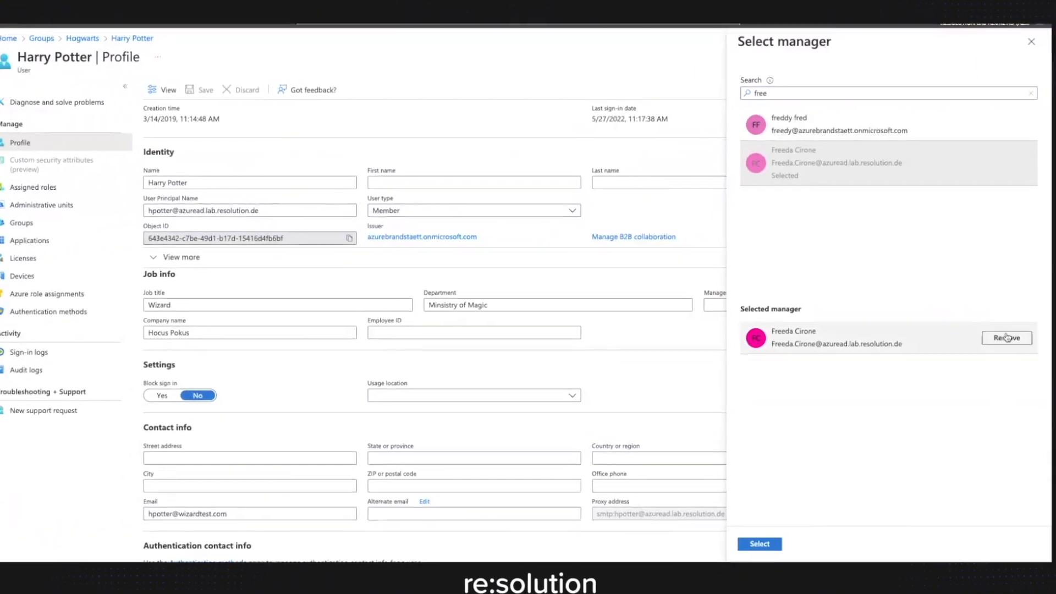
pyautogui.click(759, 543)
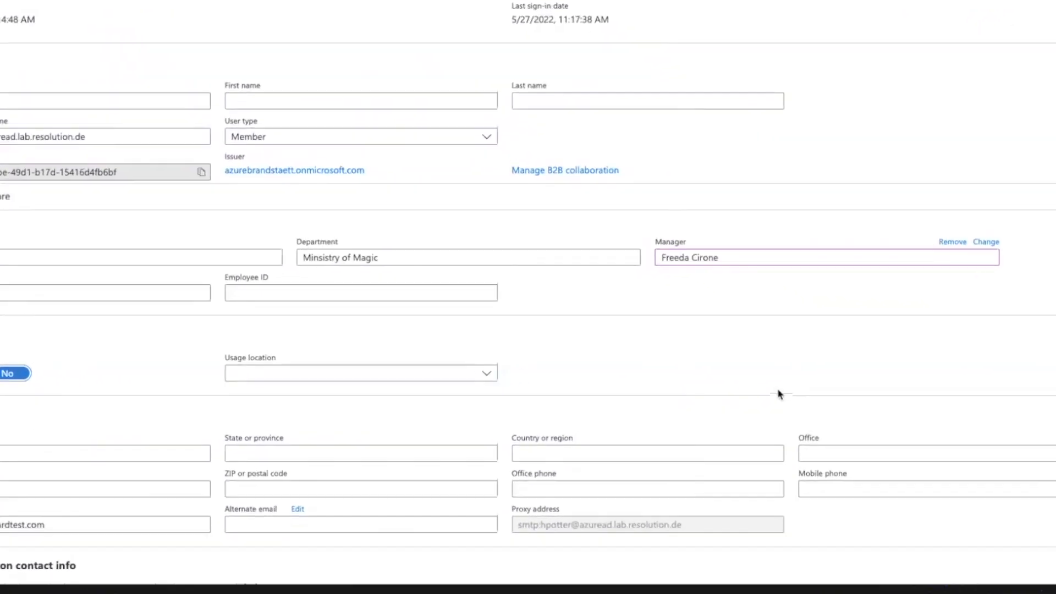
# Fill in the mobile phone and office phone numbers in the user's Azure AD contact info.
pyautogui.click(801, 366)
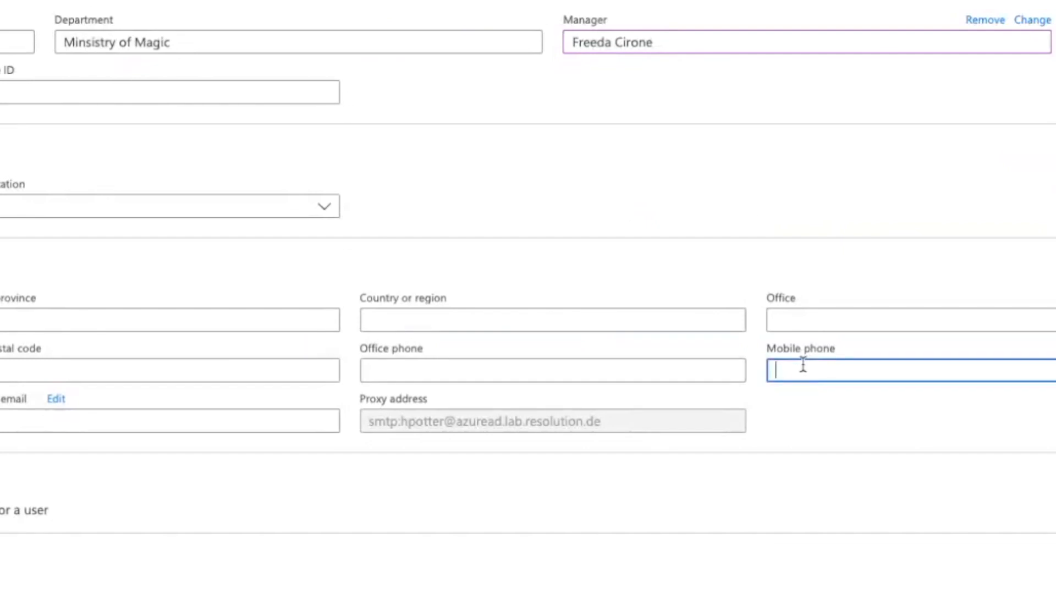
pyautogui.write('123123123')
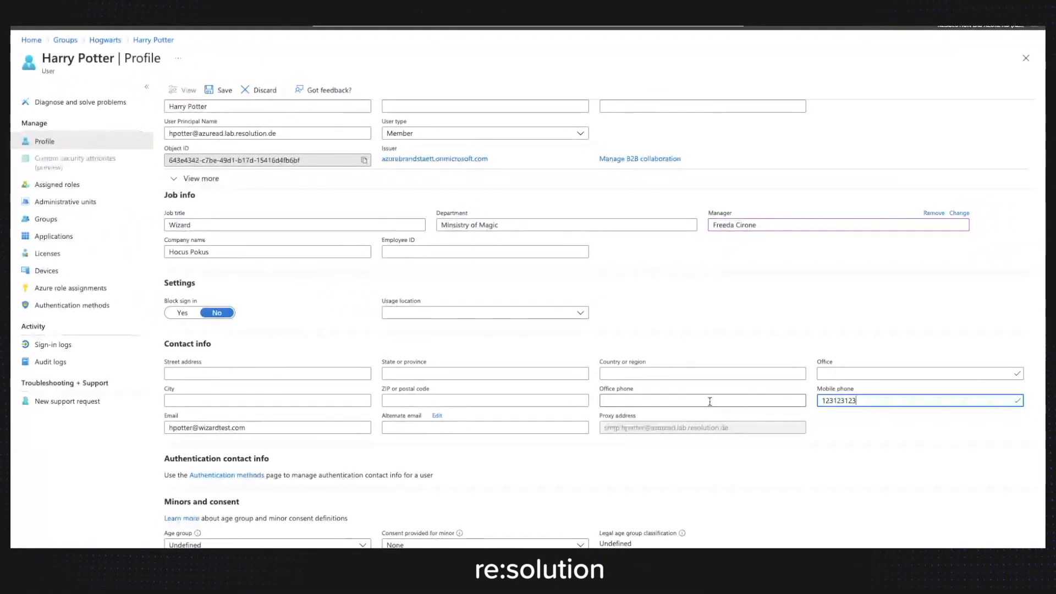
pyautogui.click(710, 402)
pyautogui.write('654654654')
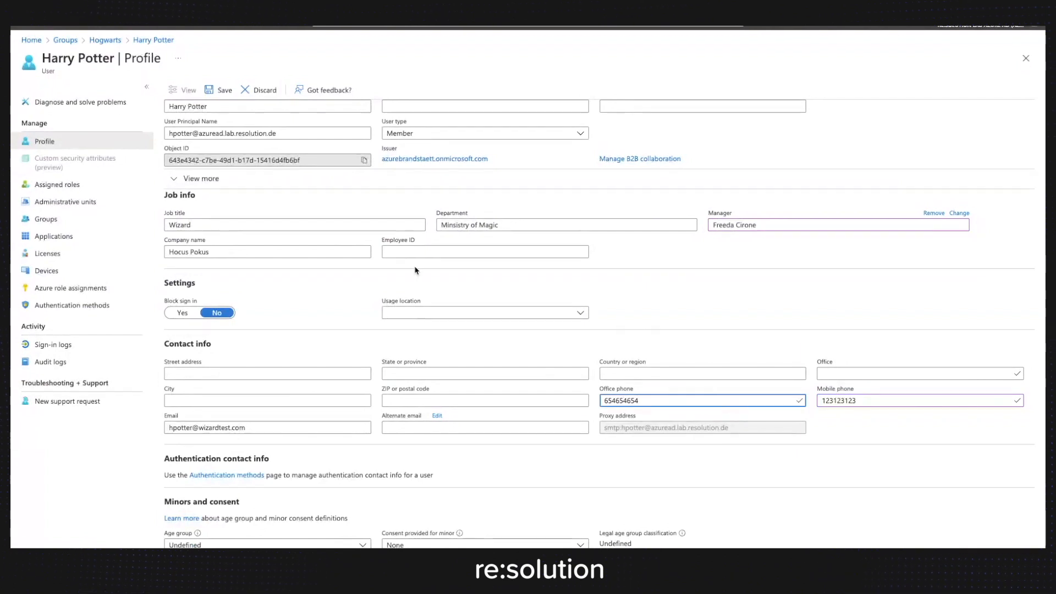
pyautogui.scroll(5, 711, 395)
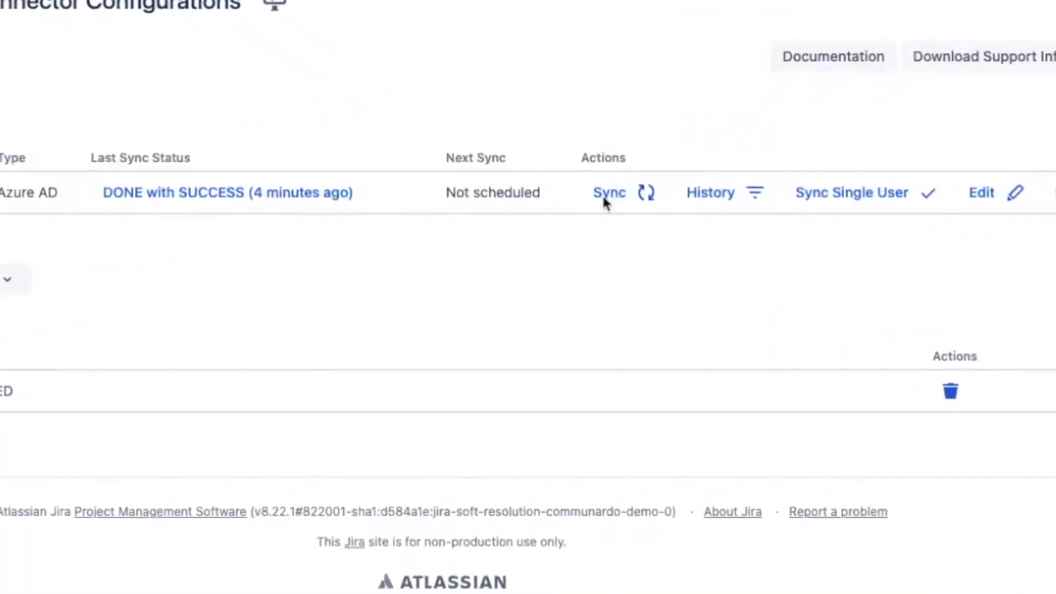
# Run a sync of the Azure AD connector in Jira and check the Supervisor entry on the user's public profile.
pyautogui.click(605, 193)
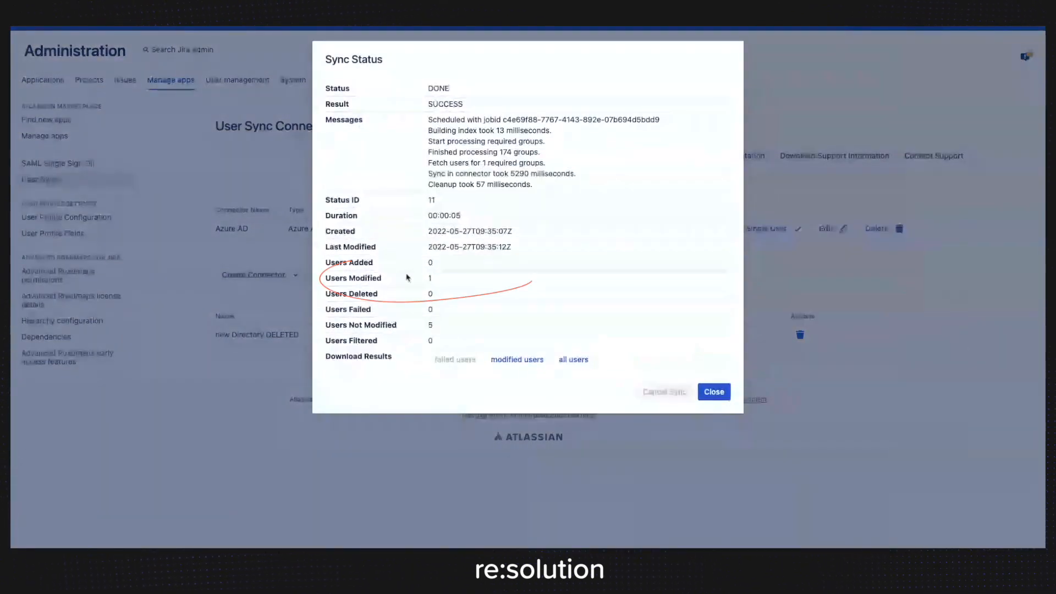
pyautogui.click(714, 392)
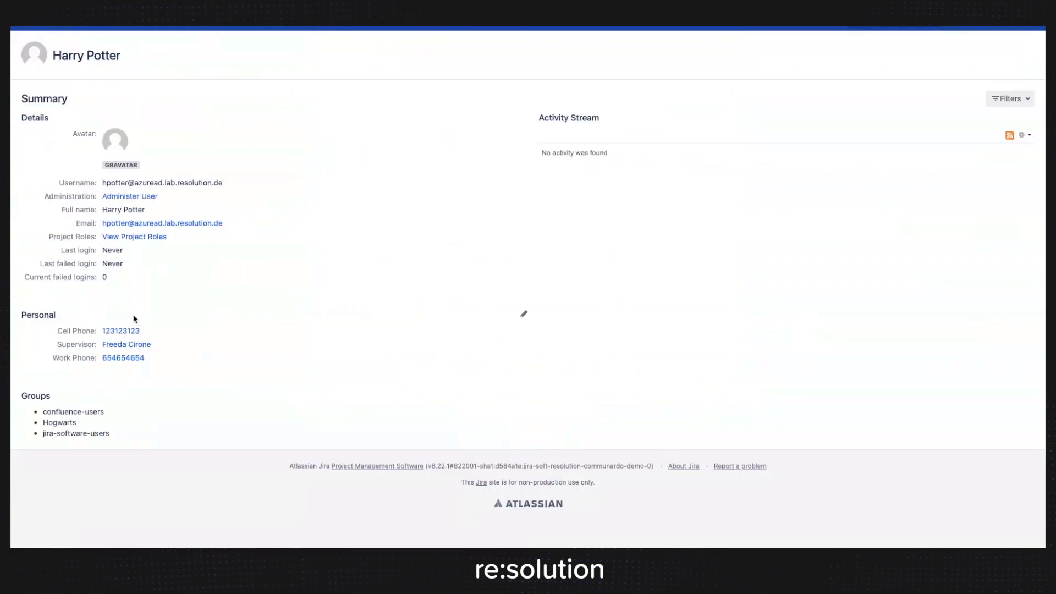
pyautogui.moveTo(128, 345)
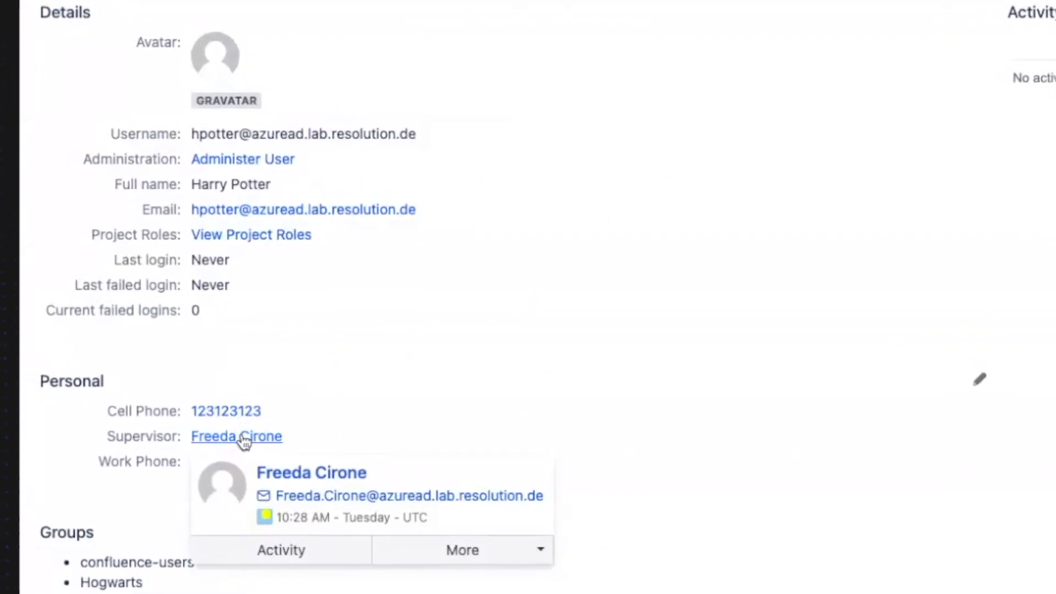